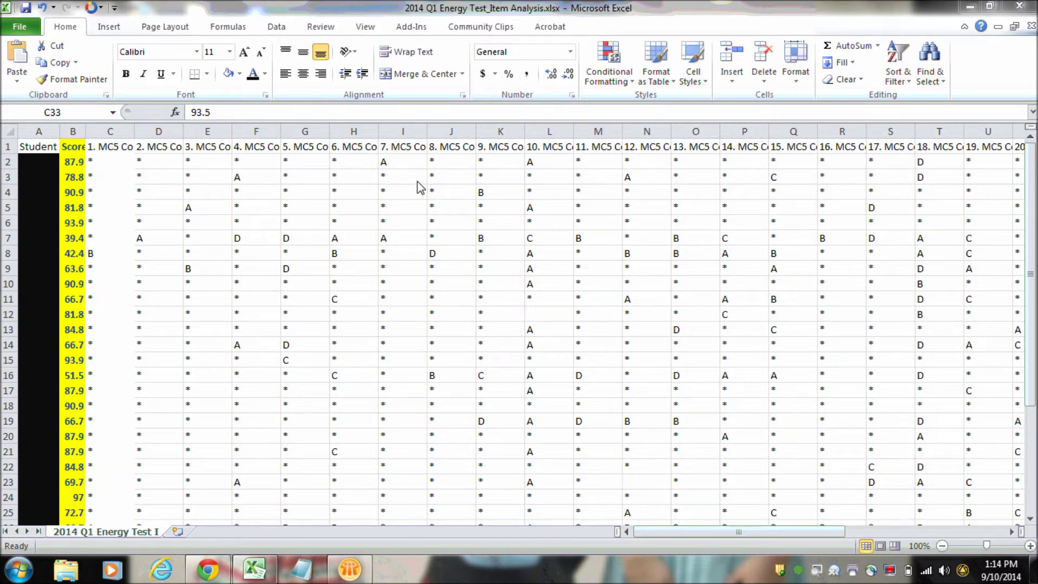
Step: Examine the class averages per question in row 33 and the two student-count rows below it
left_click(1031, 139)
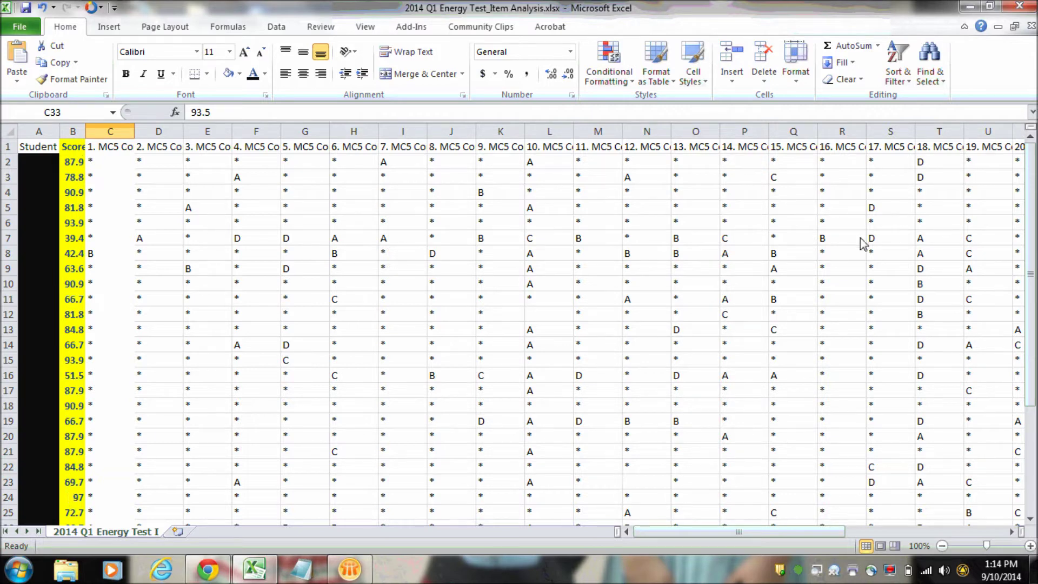
left_click_drag(1030, 246, 1033, 352)
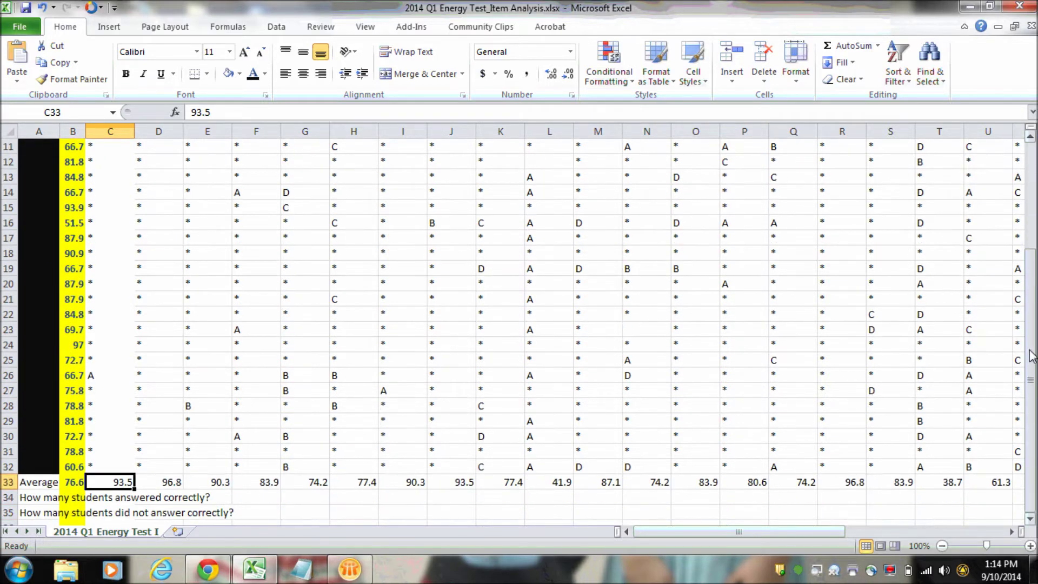
left_click(32, 487)
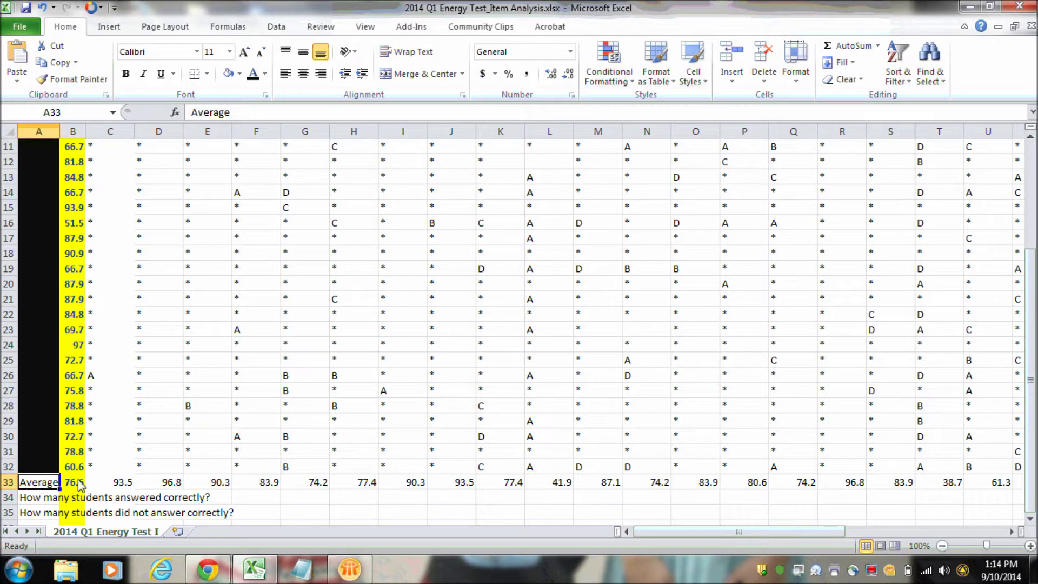
left_click(122, 487)
left_click(172, 487)
left_click(214, 487)
left_click(270, 487)
left_click(311, 487)
left_click(354, 489)
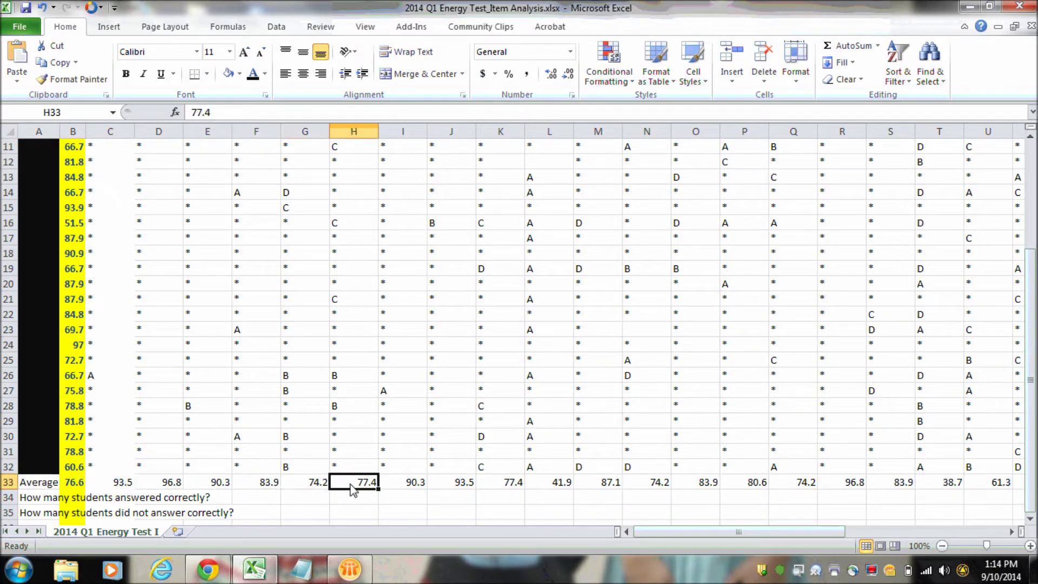
left_click(9, 500)
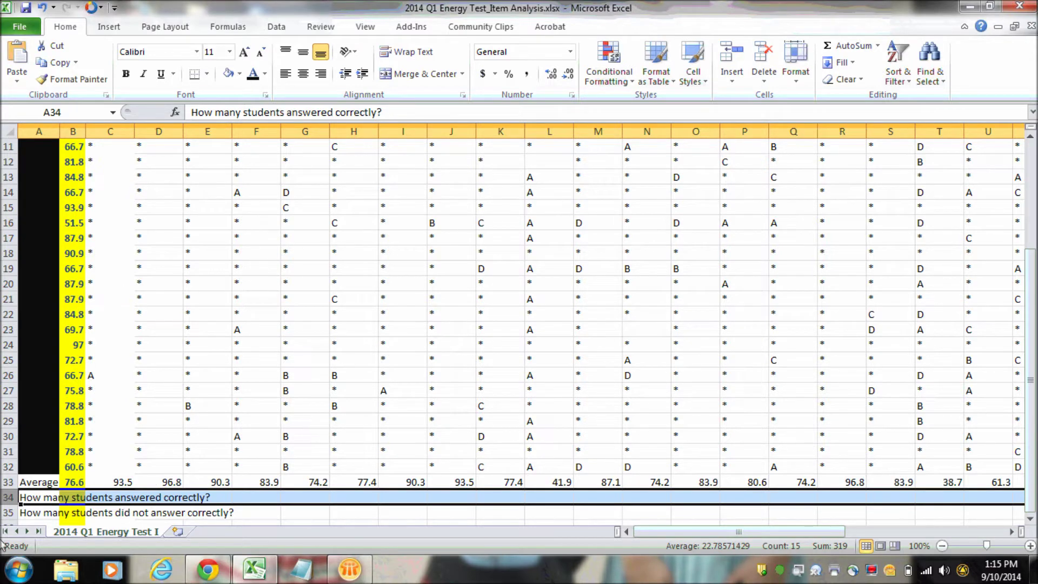
left_click(10, 513)
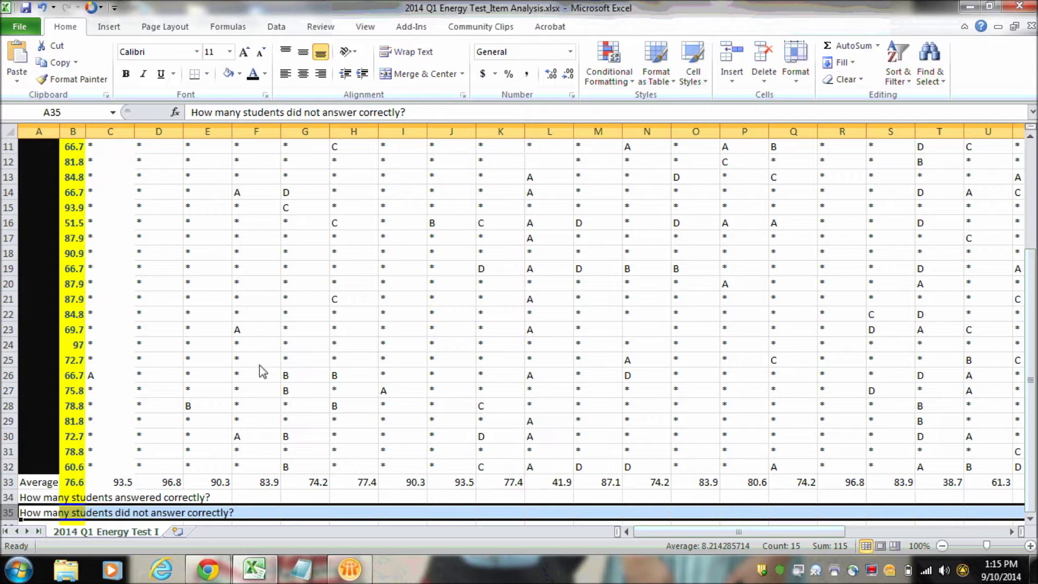
Step: Check the full header text of questions 1 to 5 in row 1 for each question's correct answer
left_click(123, 134)
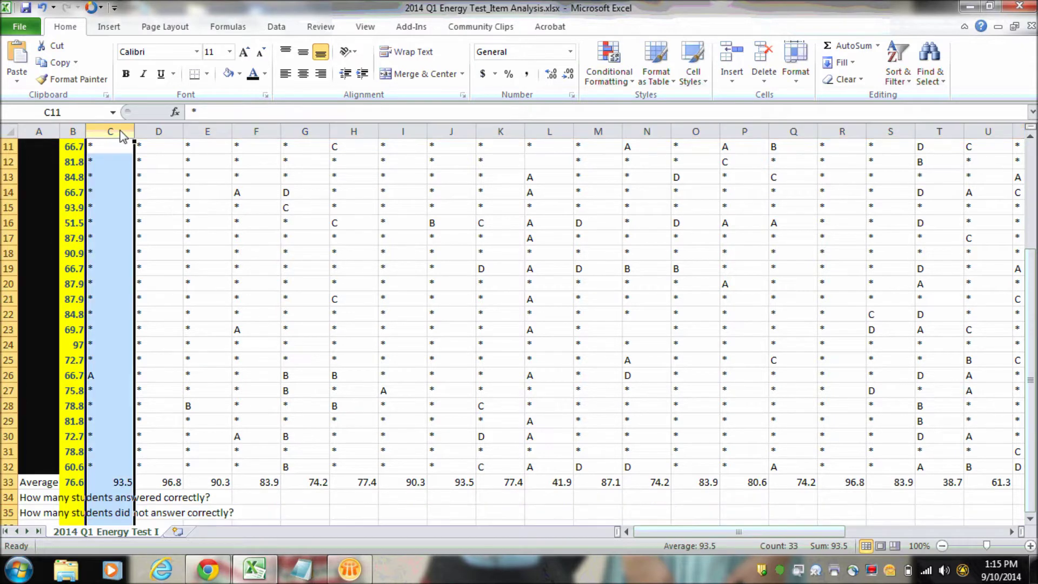
left_click(1034, 169)
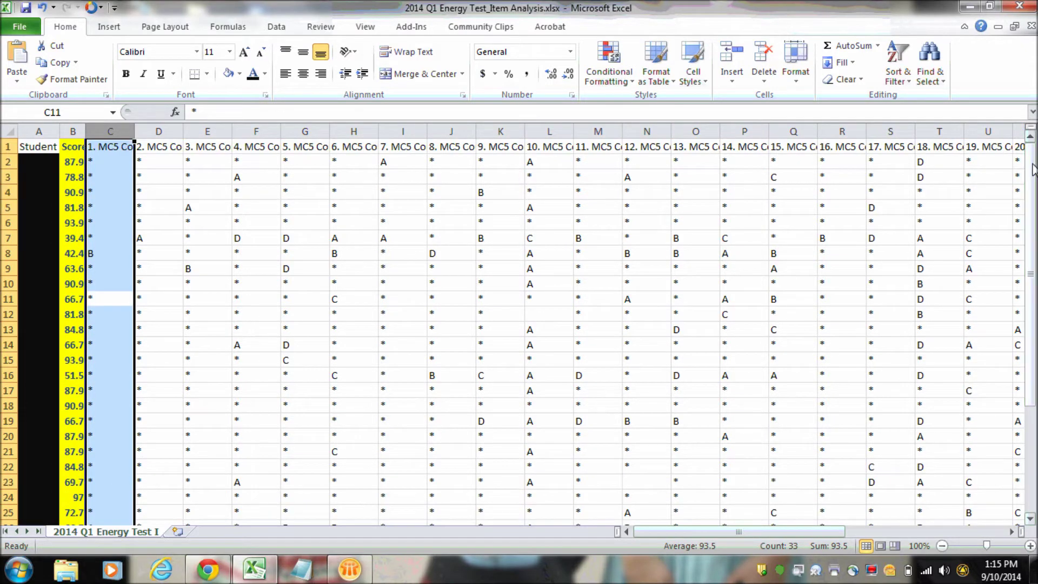
left_click(102, 147)
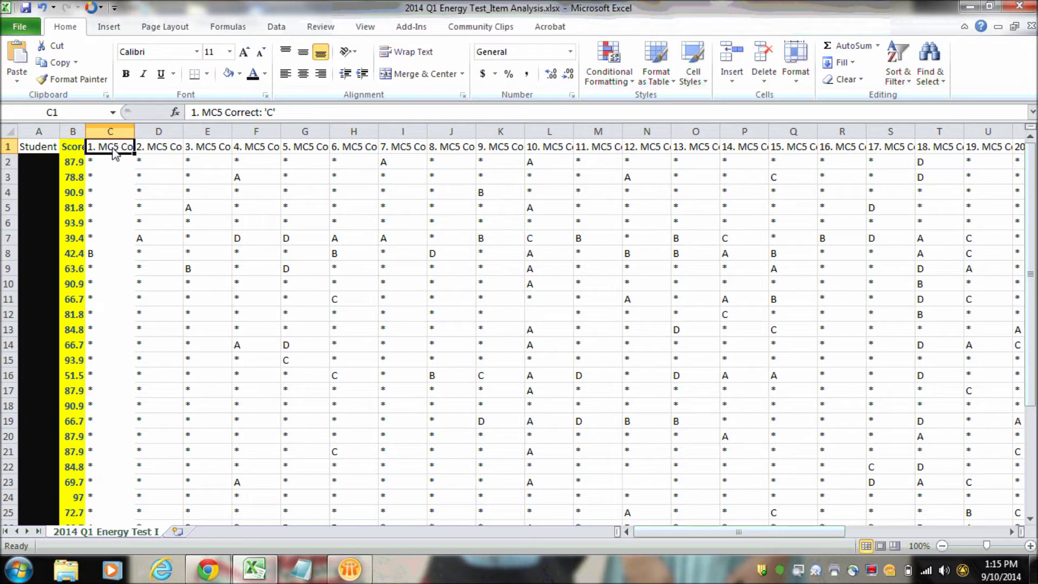
double_click(270, 112)
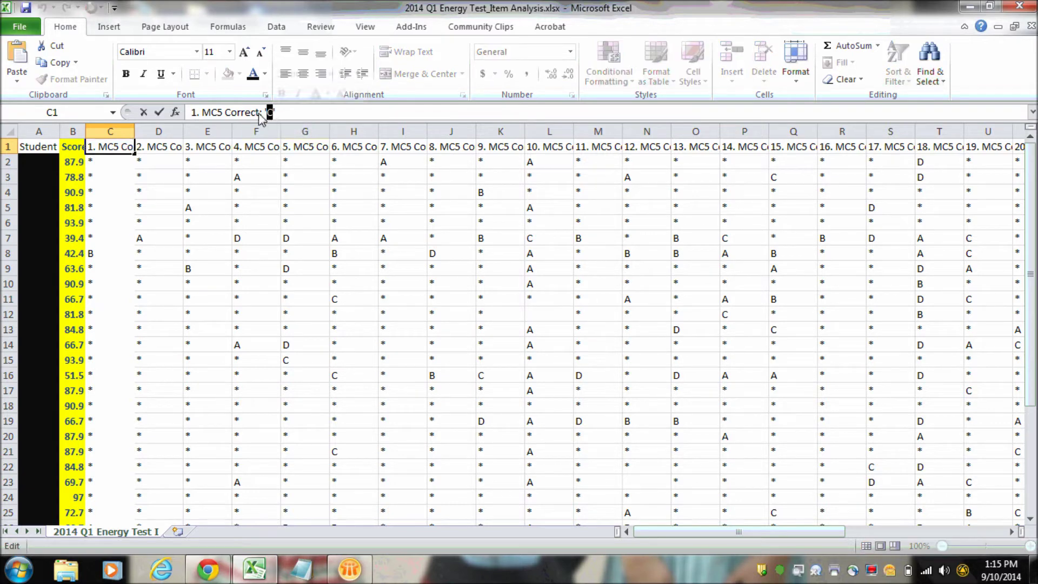
left_click(270, 112)
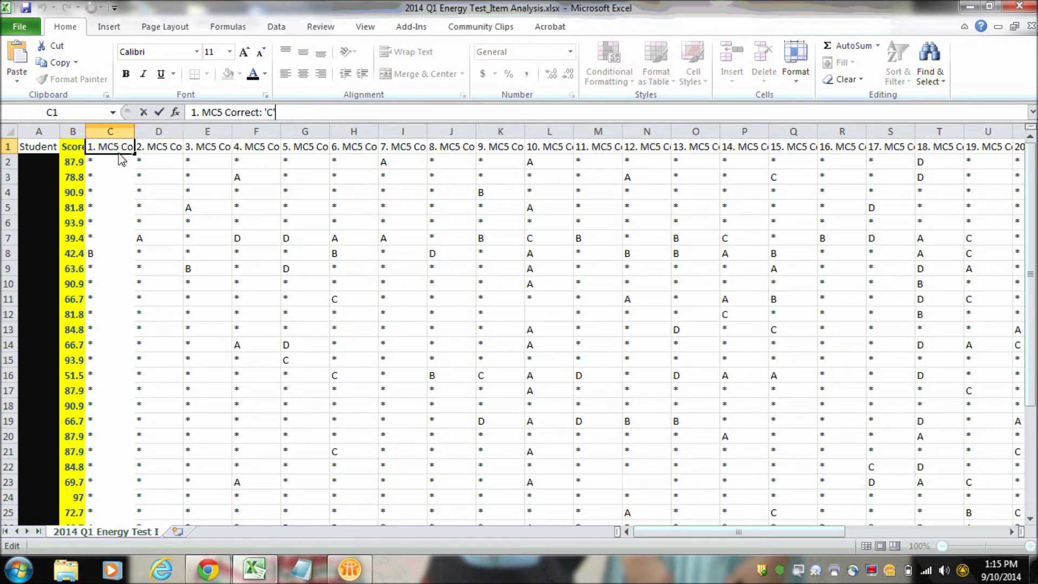
left_click(168, 152)
left_click(211, 152)
left_click(253, 151)
left_click(309, 152)
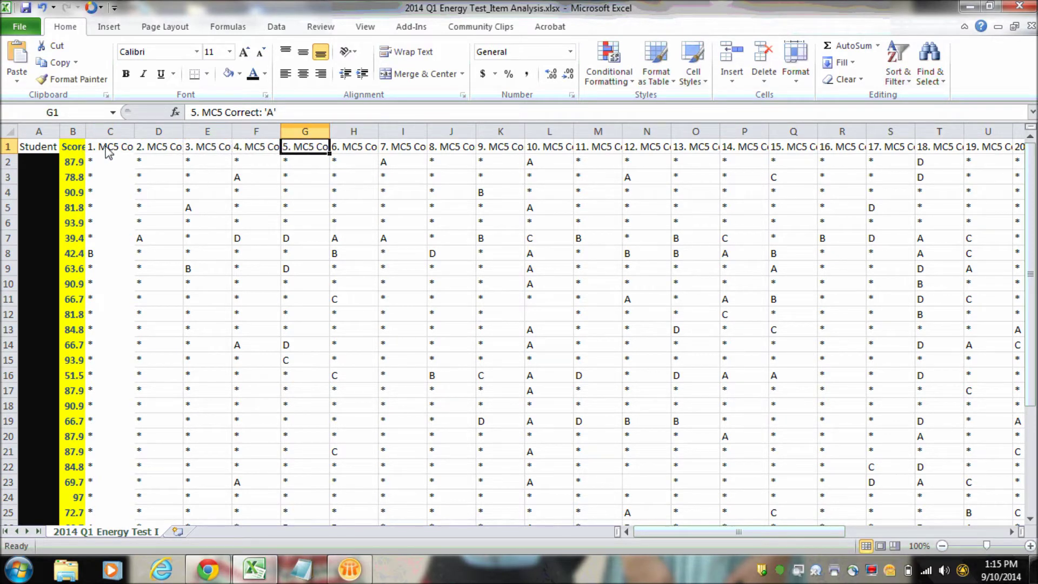
Step: Inspect question 1's header and the first student response entries below it in column C
left_click(108, 153)
left_click(107, 180)
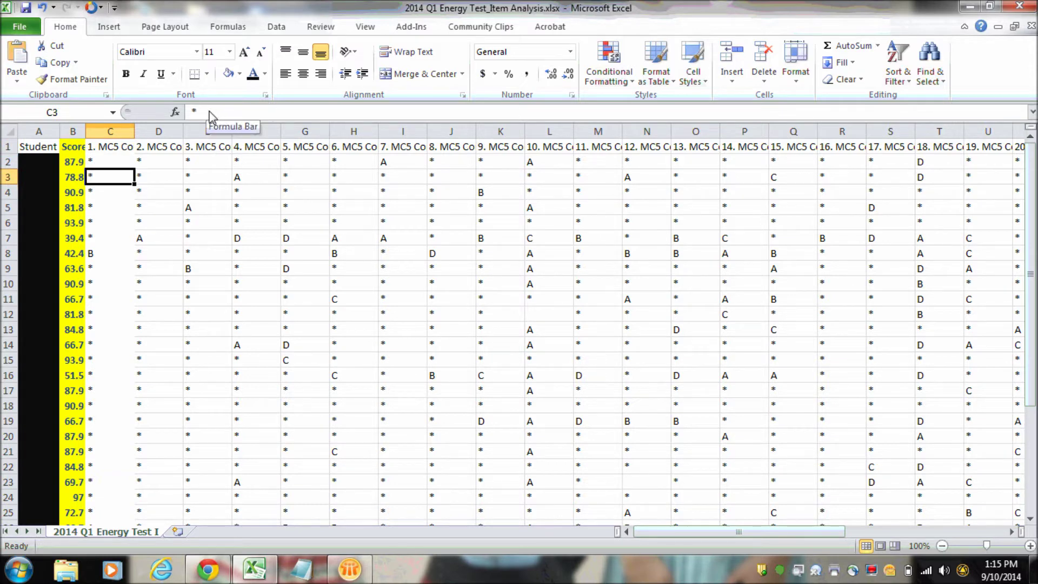
double_click(209, 112)
left_click(123, 192)
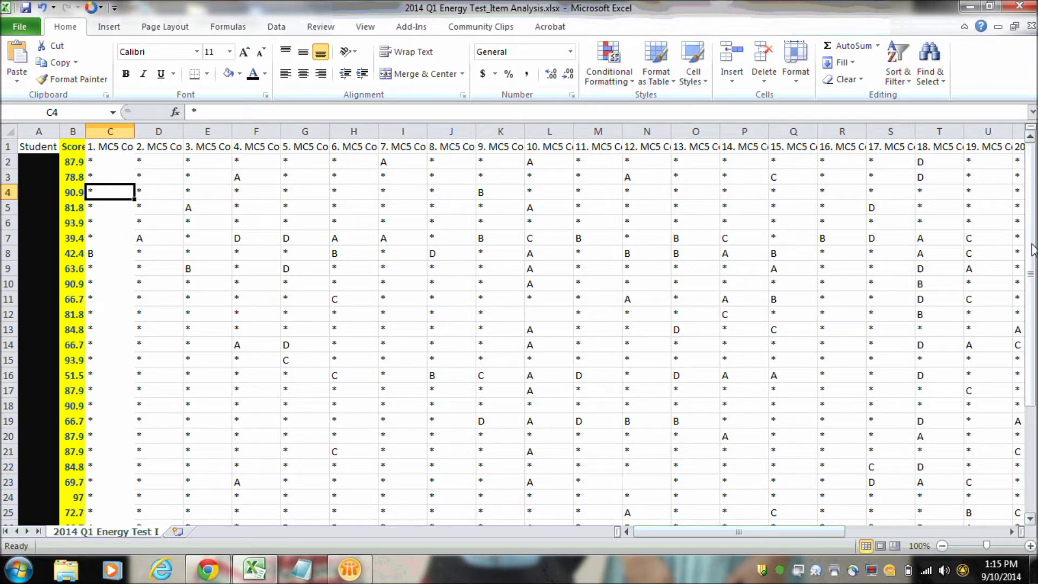
Step: Rename the worksheet to 2014_Q1Energy_TestI, replacing the spaces in its name
left_click_drag(1033, 251, 1033, 360)
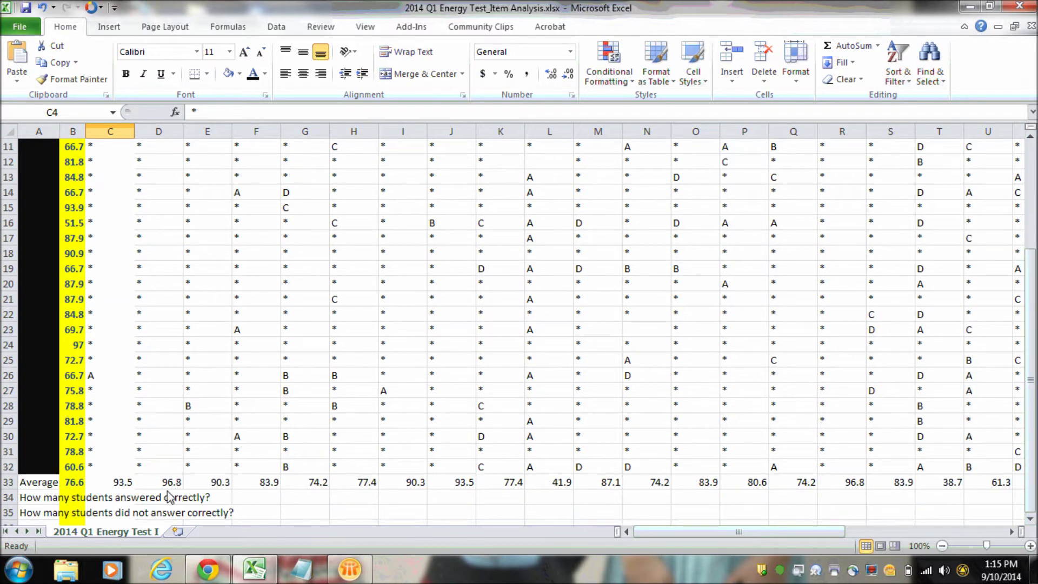
double_click(83, 535)
left_click(84, 533)
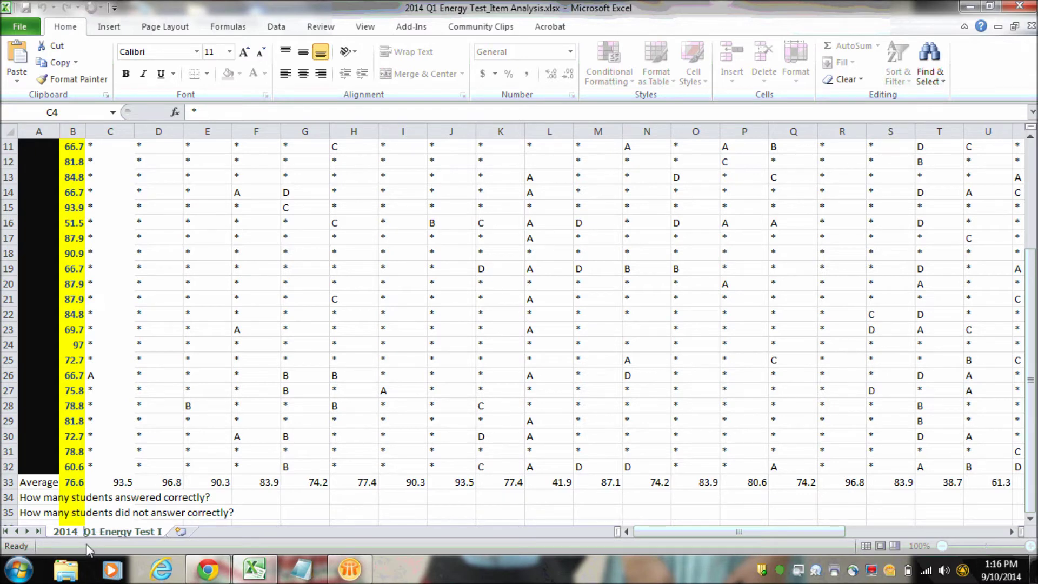
key("BackSpace")
key("BackSpace")
left_click(343, 420)
Step: Add a filter to question 1's column C and exclude the correct responses marked *
left_click(1032, 181)
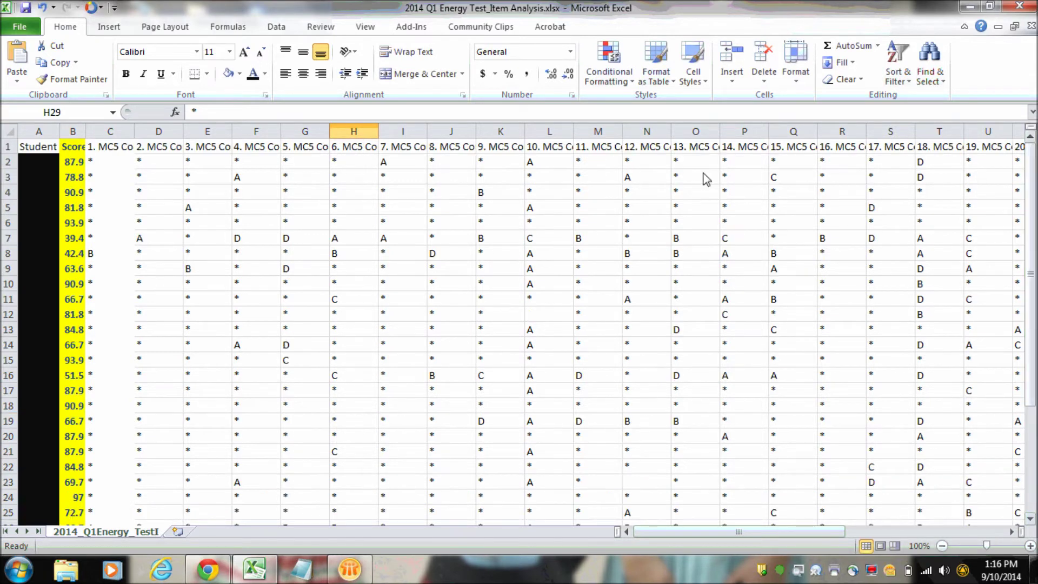
left_click(121, 136)
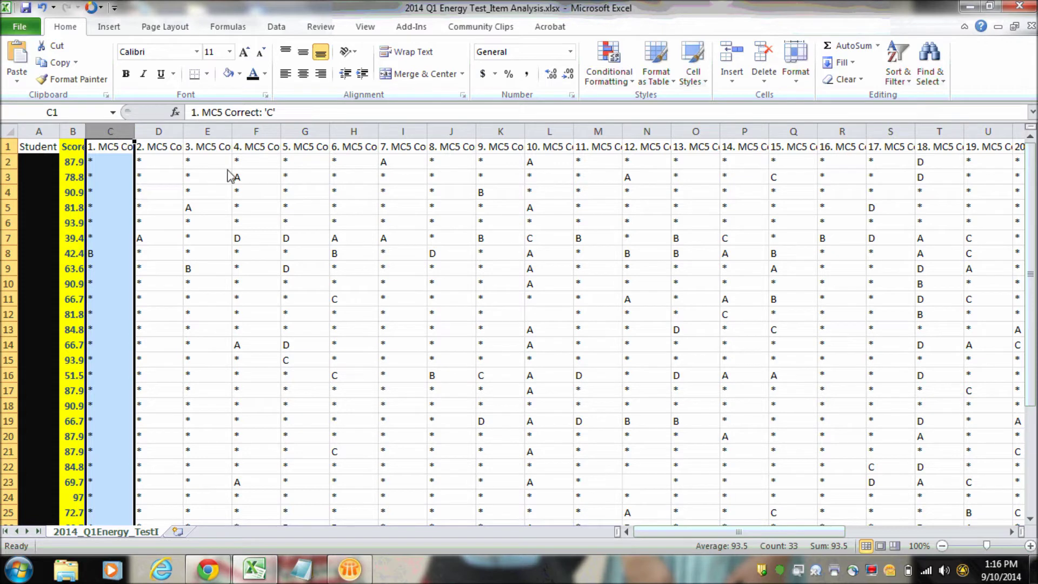
left_click(277, 27)
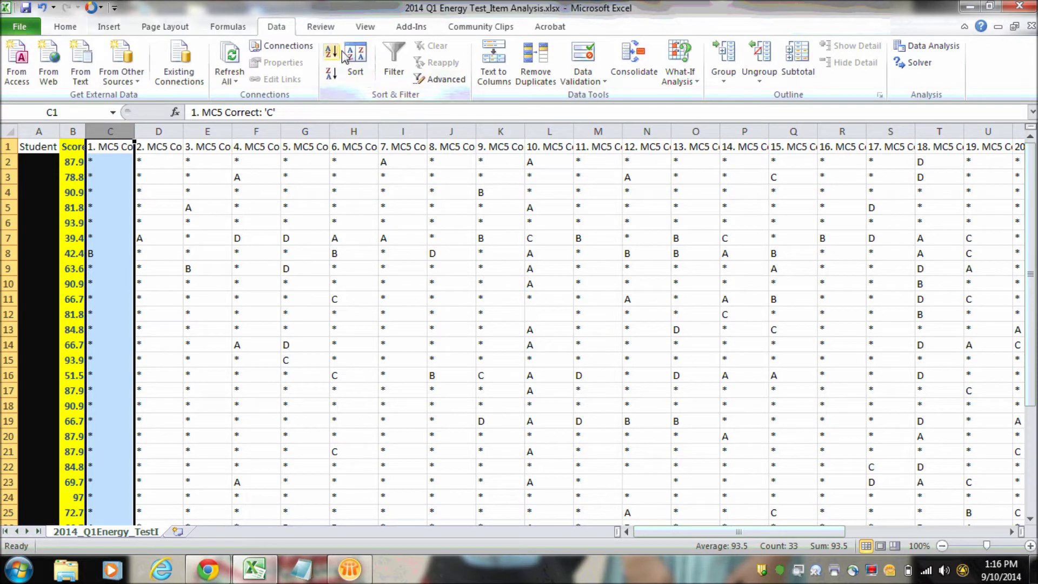
left_click(394, 60)
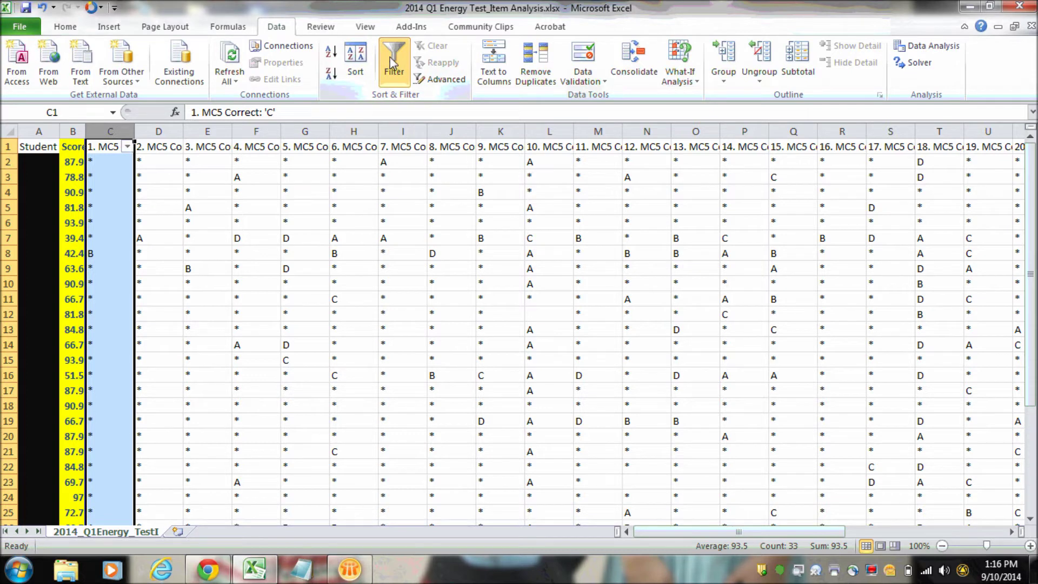
left_click(128, 148)
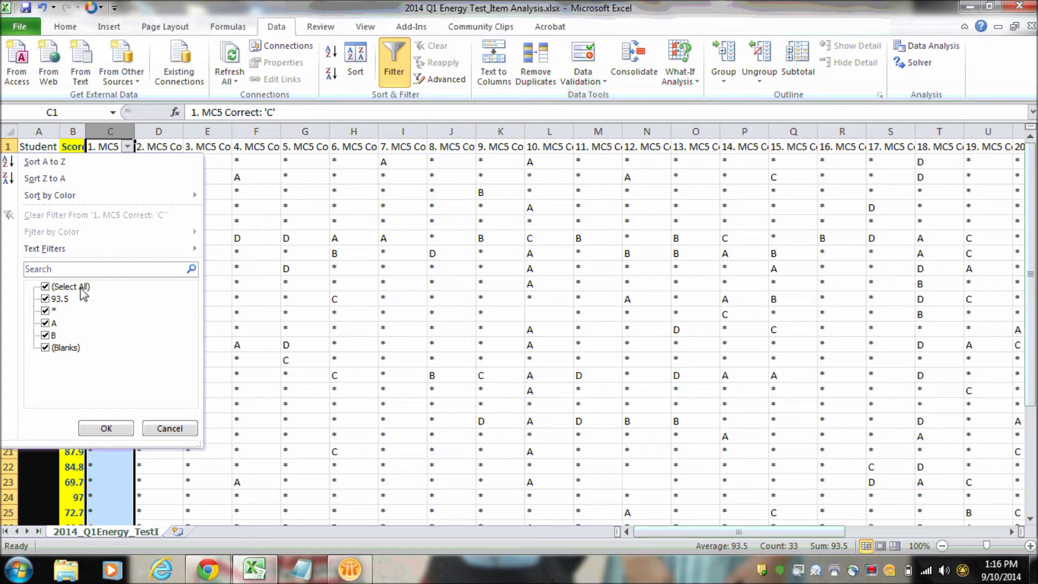
left_click(45, 311)
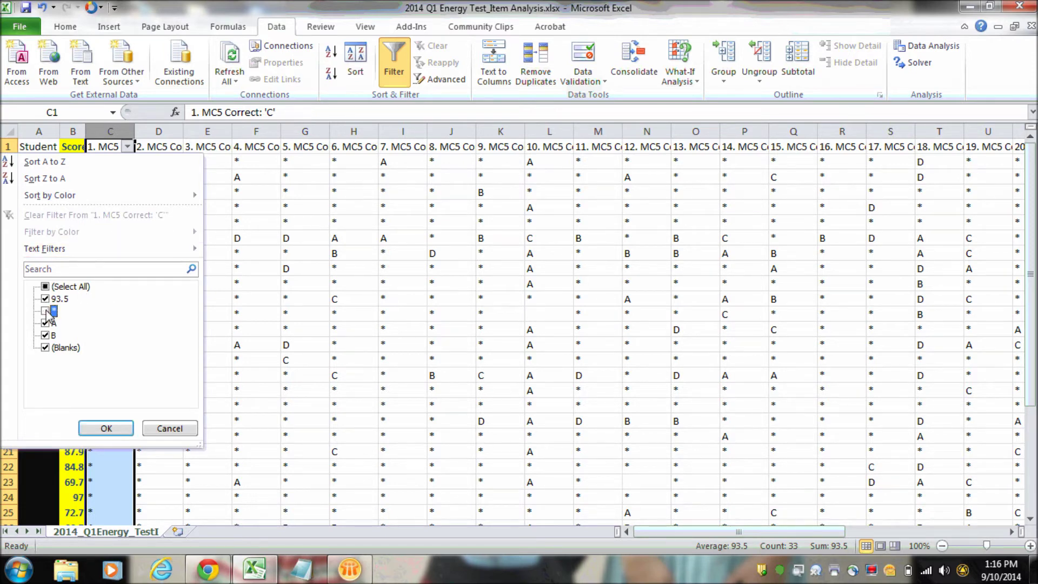
left_click(108, 428)
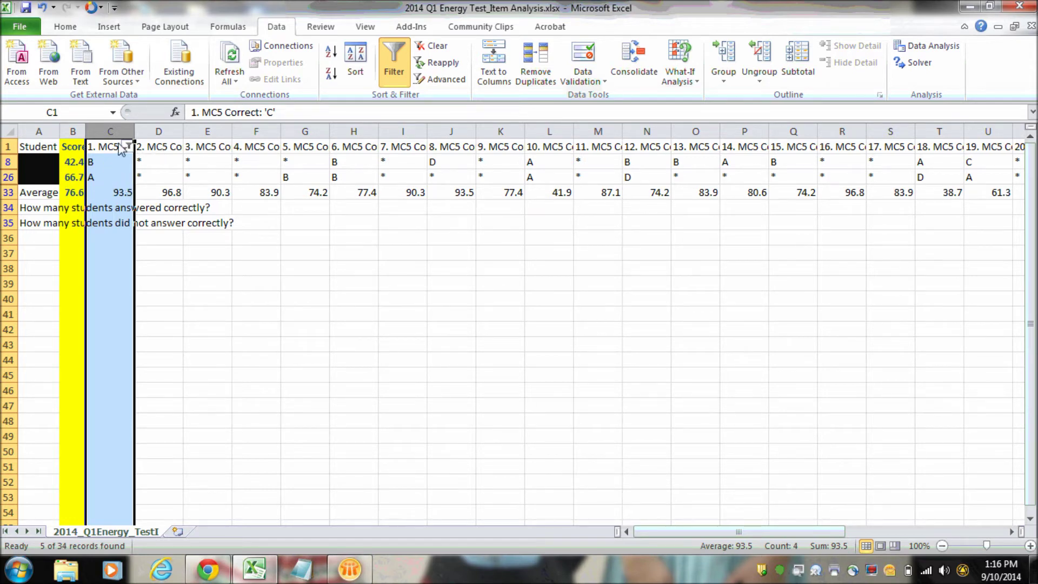
Step: Remove the filter from question 1's column, and briefly try one on question 2's column D
left_click(159, 138)
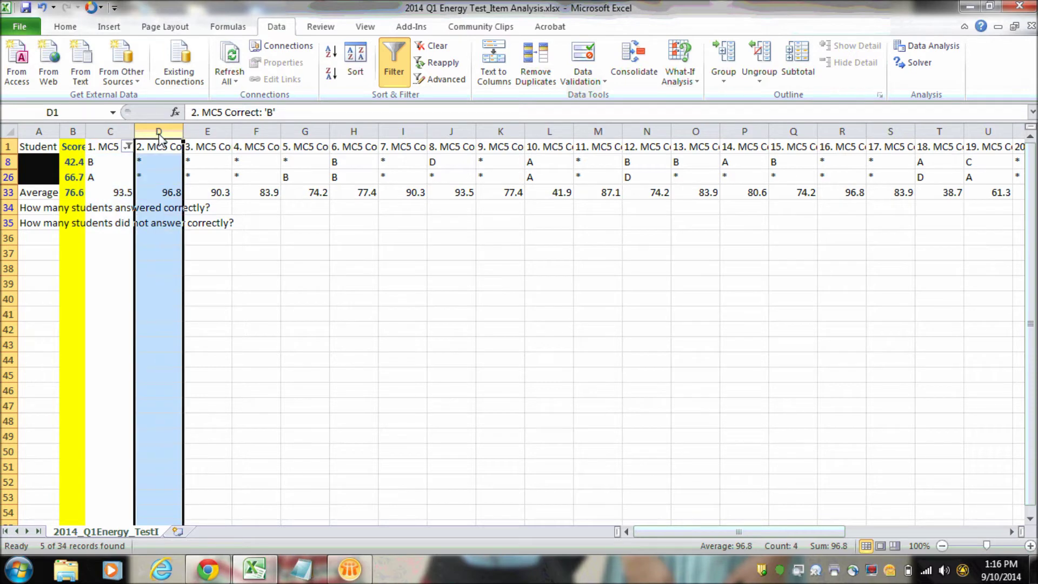
left_click(398, 58)
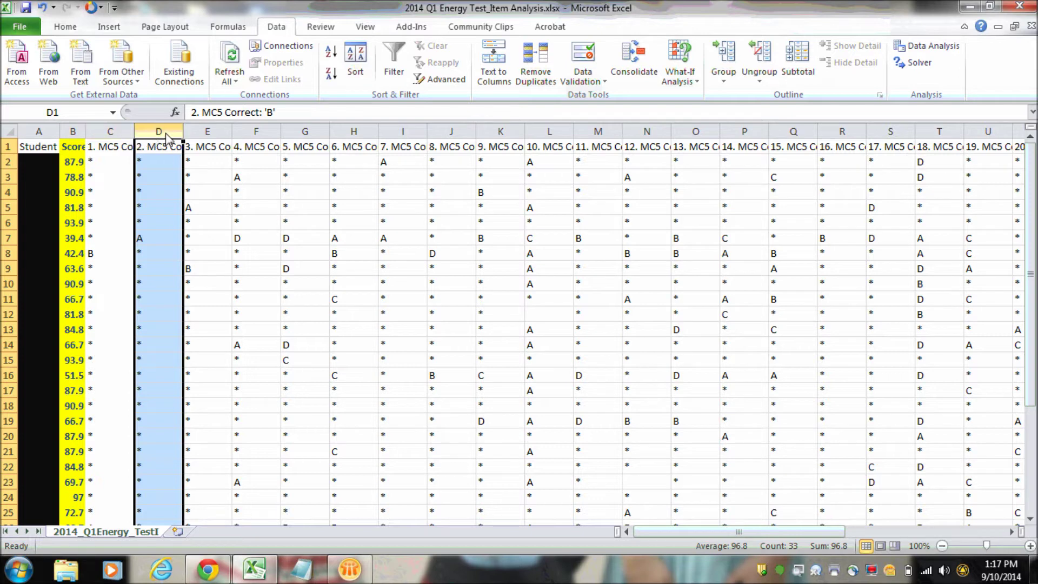
left_click(394, 61)
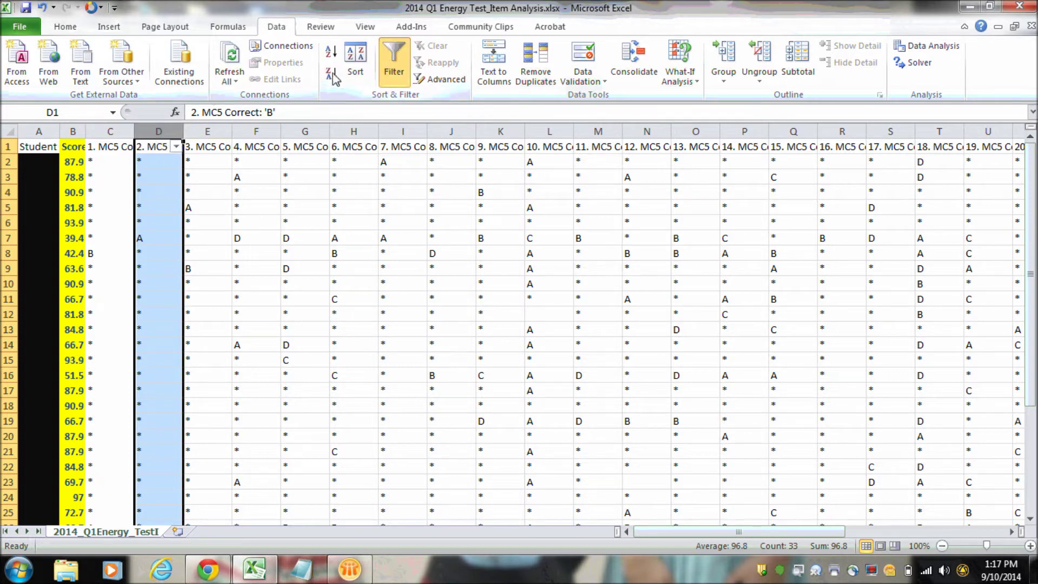
left_click(394, 62)
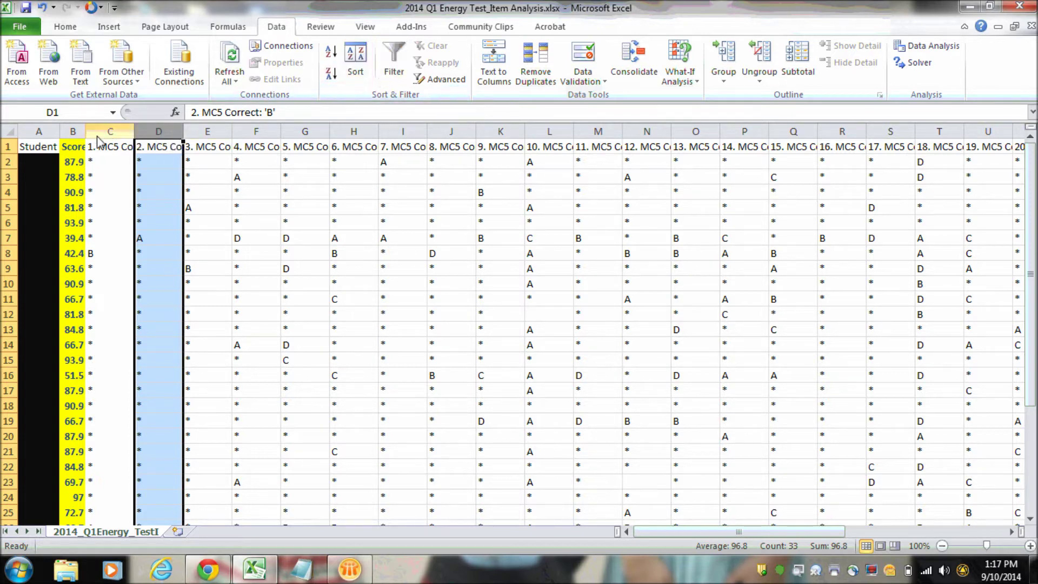
Step: Add filters to columns C through U, covering questions 1 to 19
left_click(114, 135)
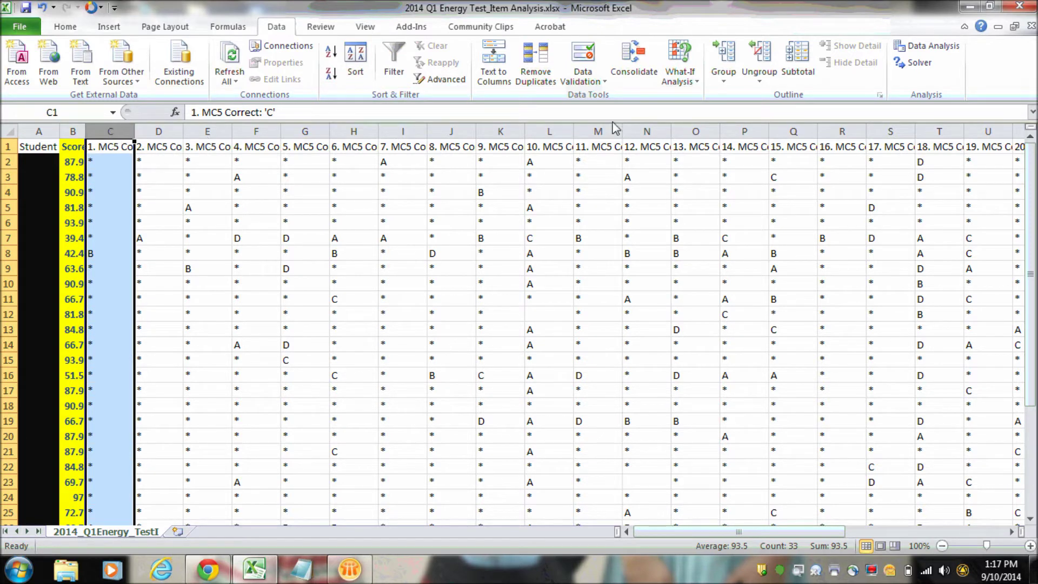
left_click(992, 128, "shift")
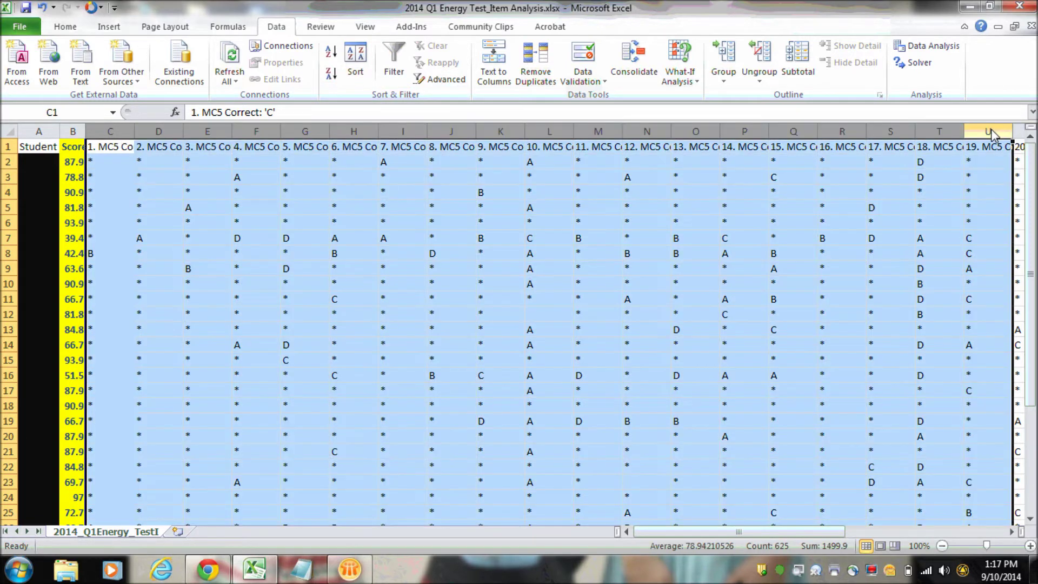
left_click(398, 59)
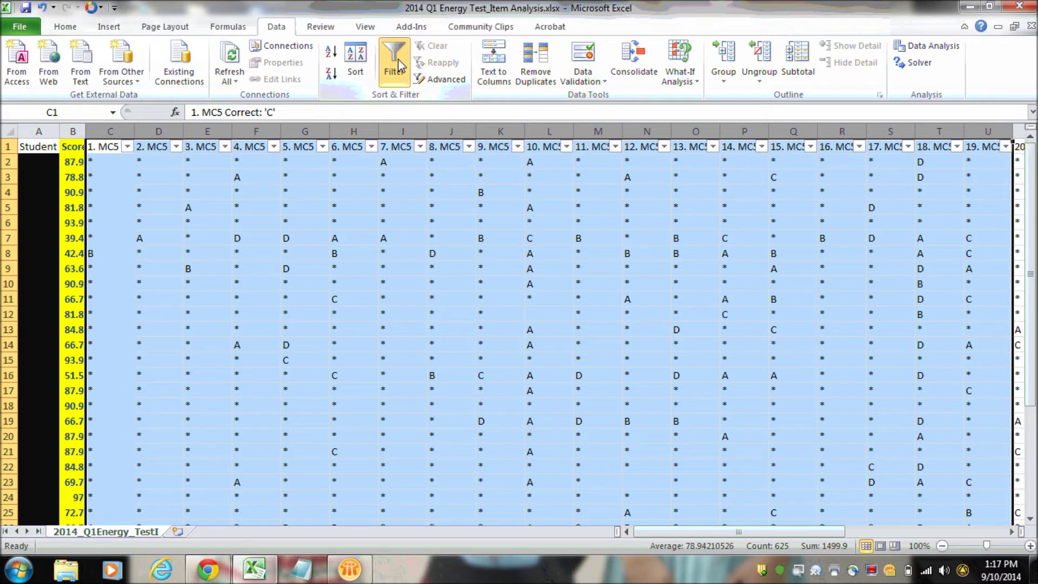
Step: Filter question 1's column to exclude the correct responses marked *
left_click(128, 147)
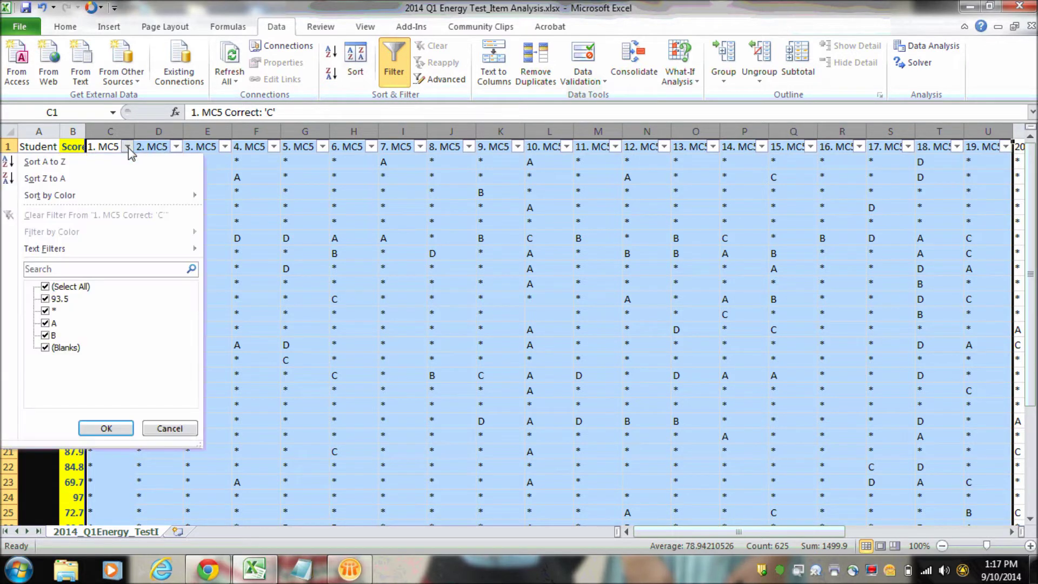
left_click(46, 312)
left_click(104, 428)
Step: Try excluding the * responses from question 2's column as well, clear that filter, and select question 1's column
left_click(176, 147)
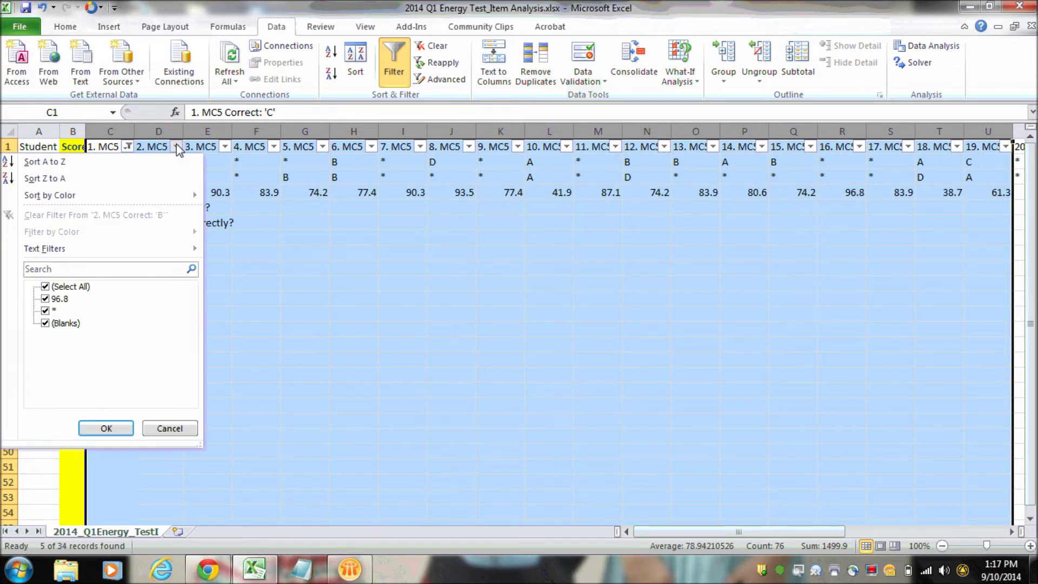
left_click(46, 311)
left_click(105, 428)
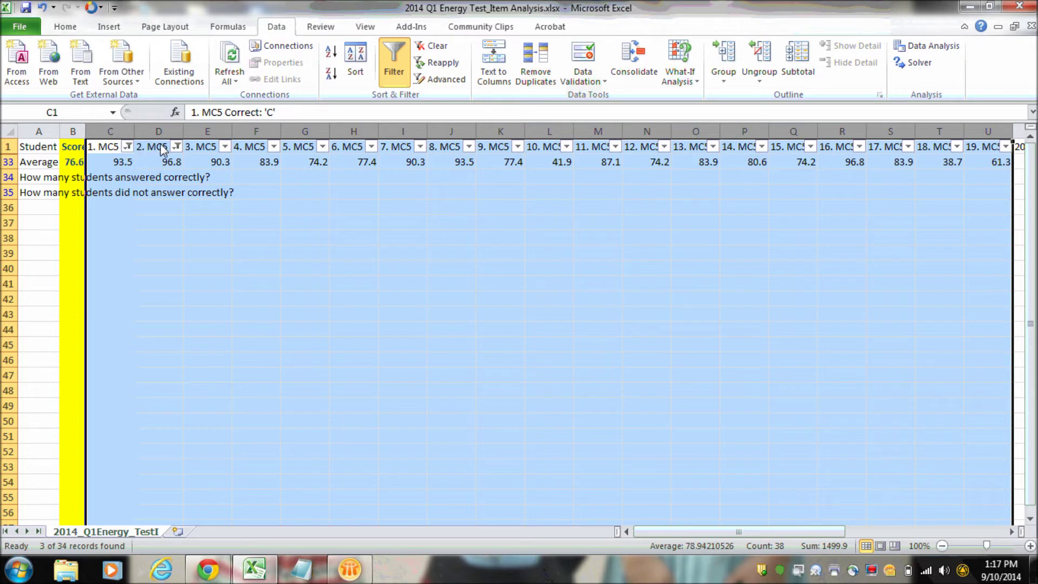
left_click(177, 146)
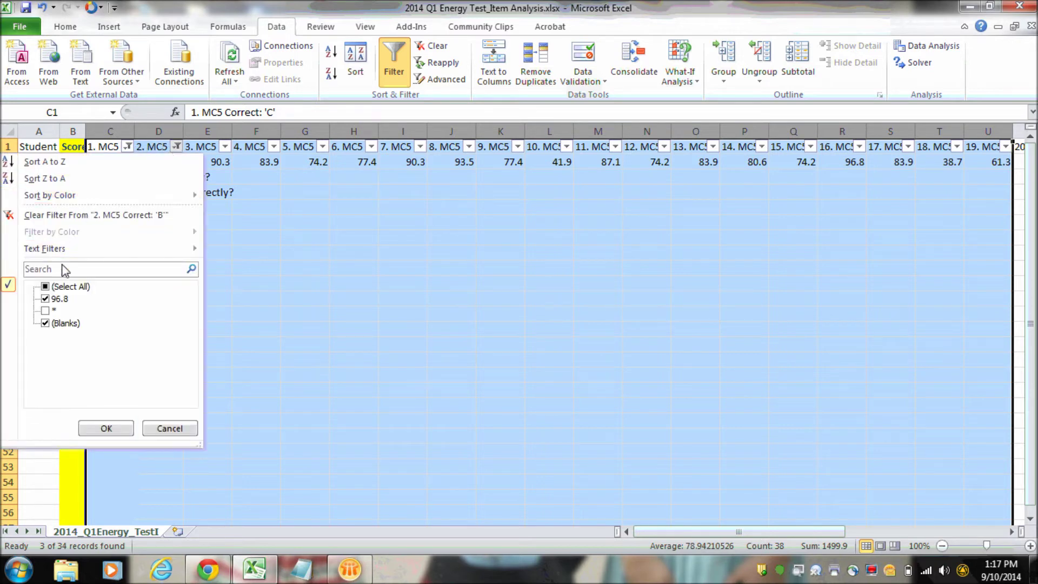
left_click(72, 216)
left_click(125, 134)
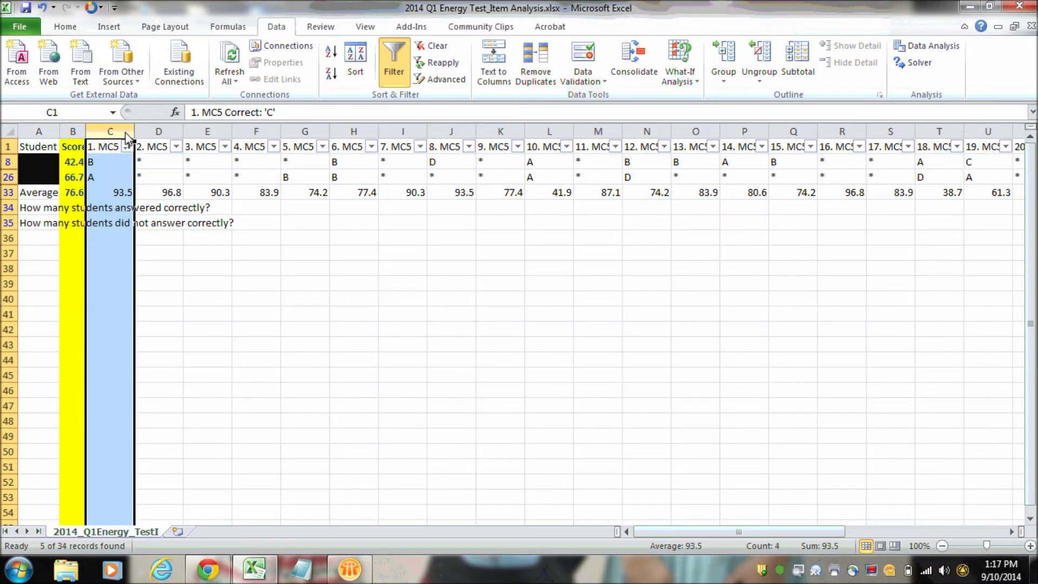
Step: Remove the filters from the columns of questions 1 to 19, C through U
left_click(992, 133, "shift")
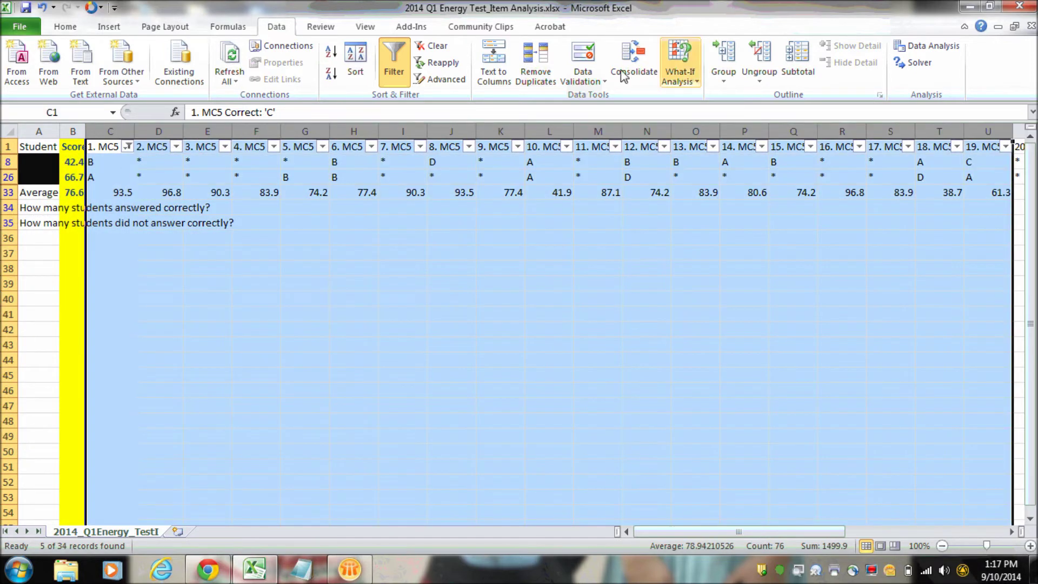
left_click(394, 64)
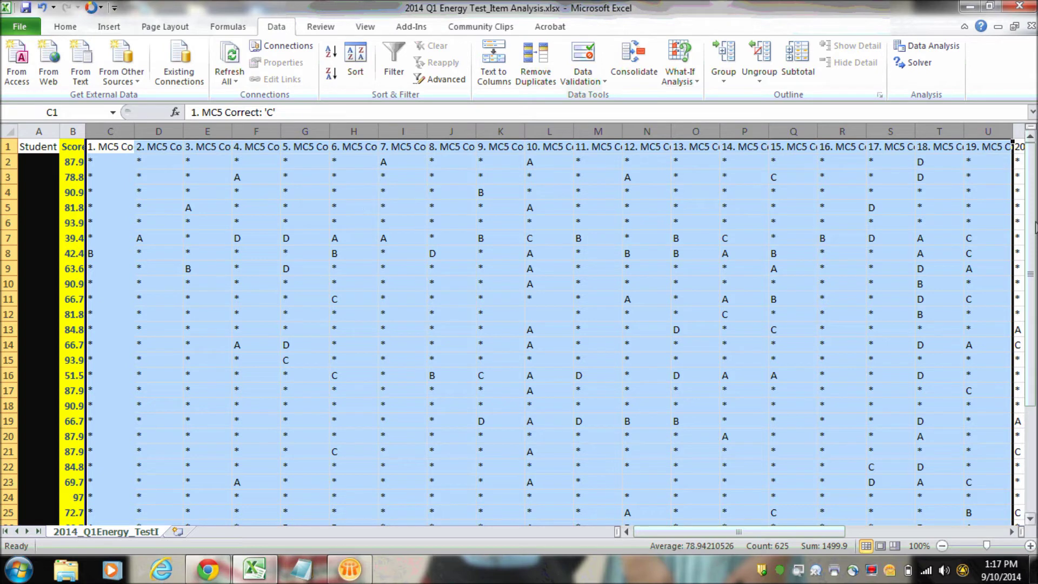
Step: Start a COUNTIF formula in cell C34 for how many students answered question 1 correctly
left_click_drag(1032, 229, 1031, 293)
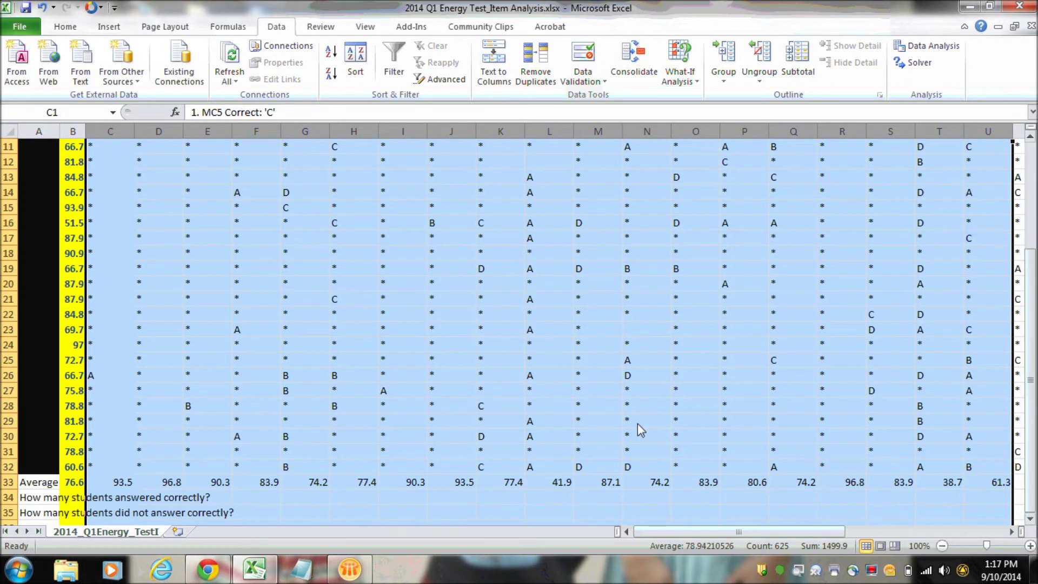
left_click(118, 502)
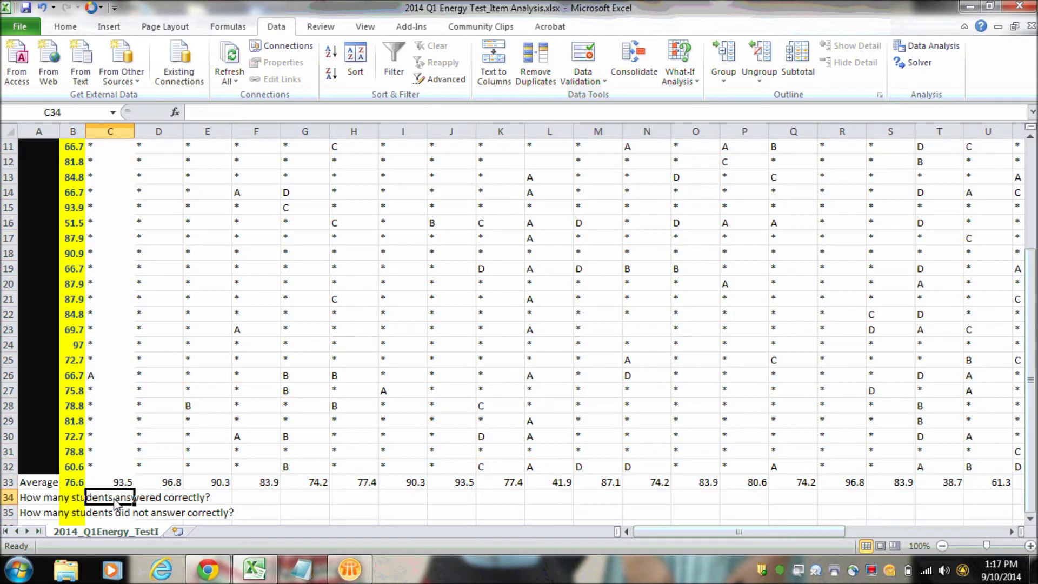
left_click(203, 111)
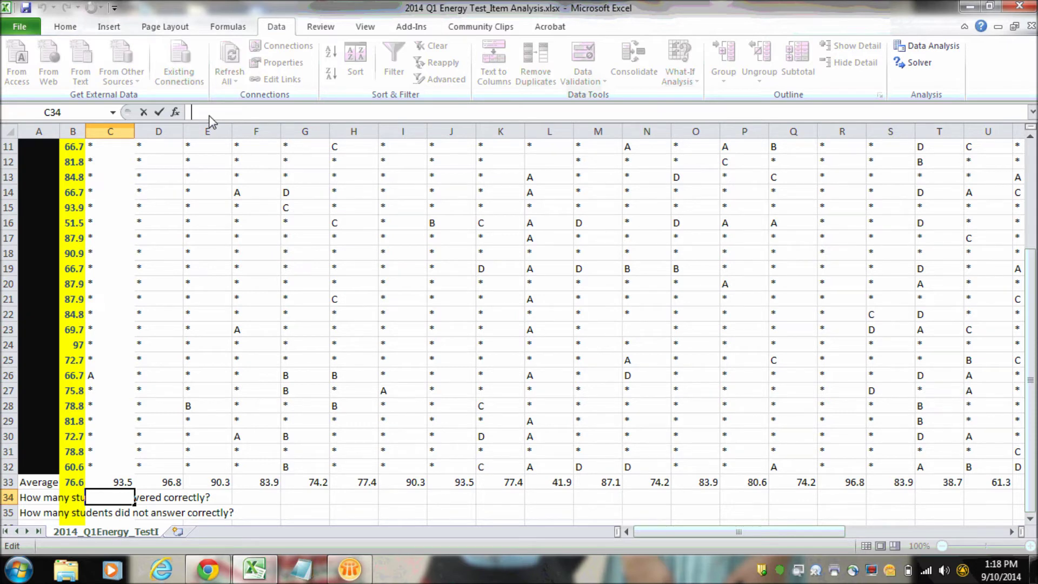
type("=")
type("count")
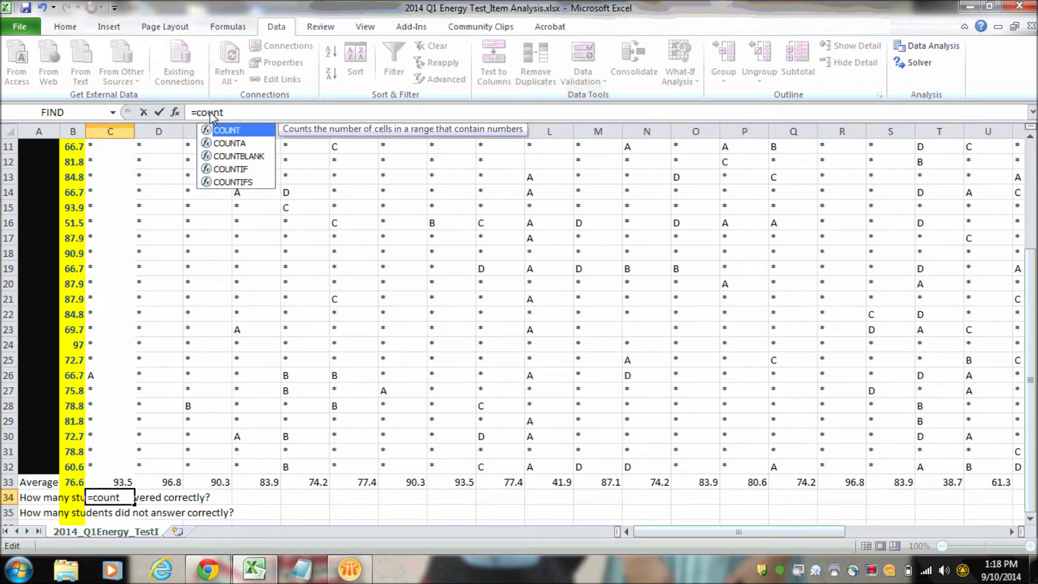
type("if")
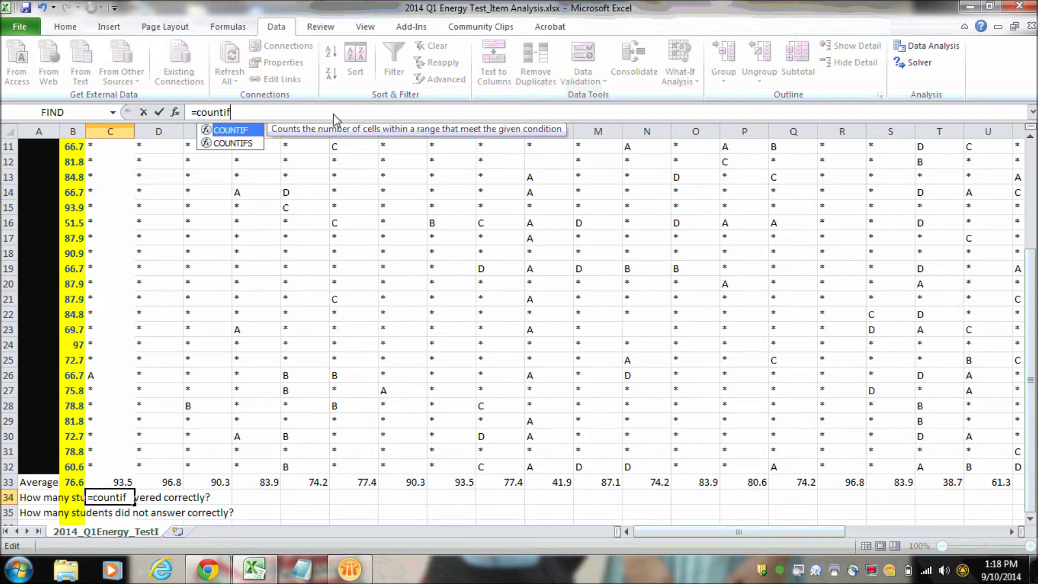
double_click(241, 134)
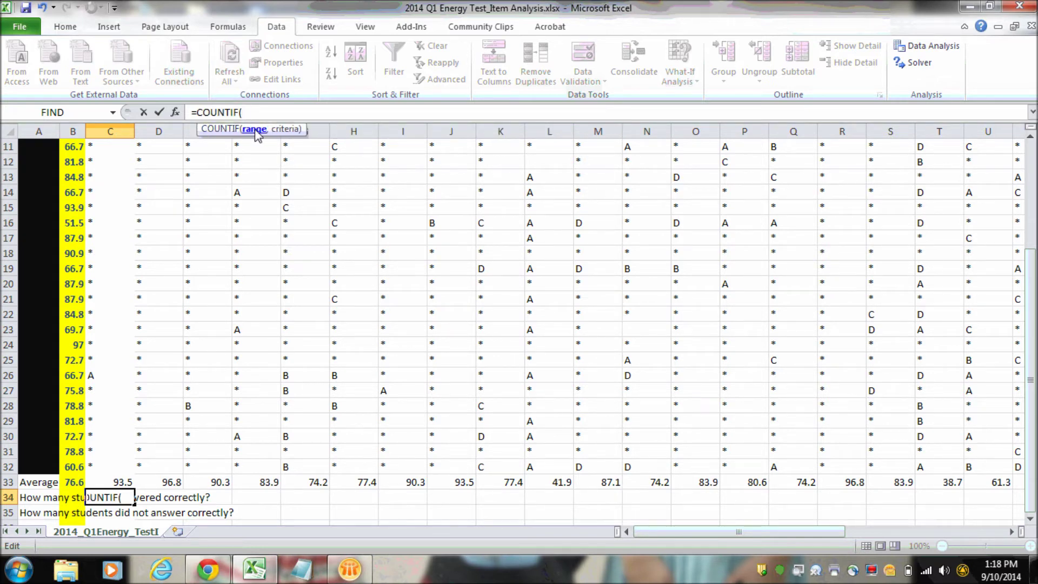
Step: Complete the COUNTIF formula in C34 with the range C2:C32 and the criterion "*"
left_click(124, 468)
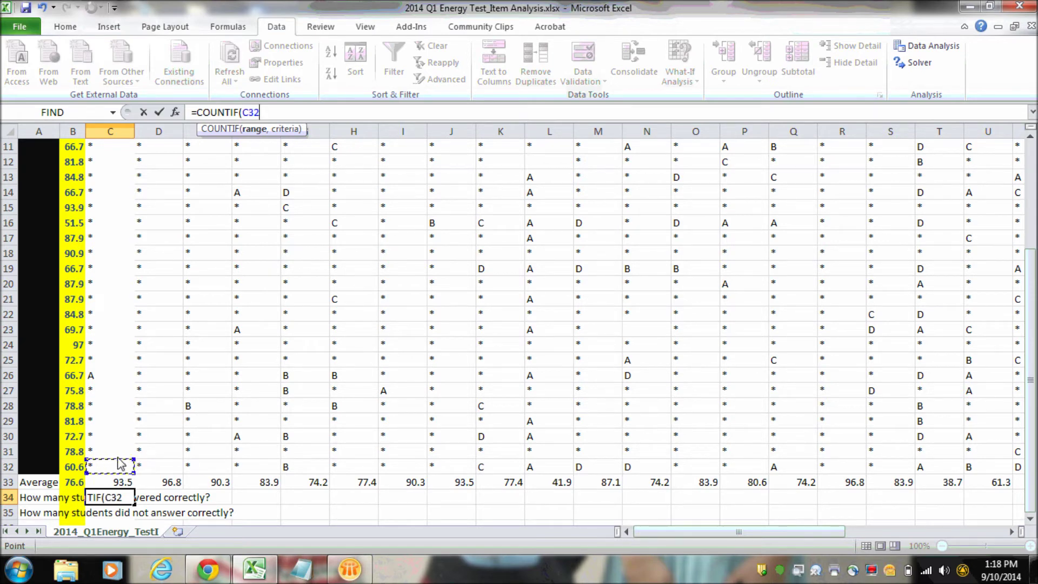
left_click_drag(1031, 379, 1030, 343)
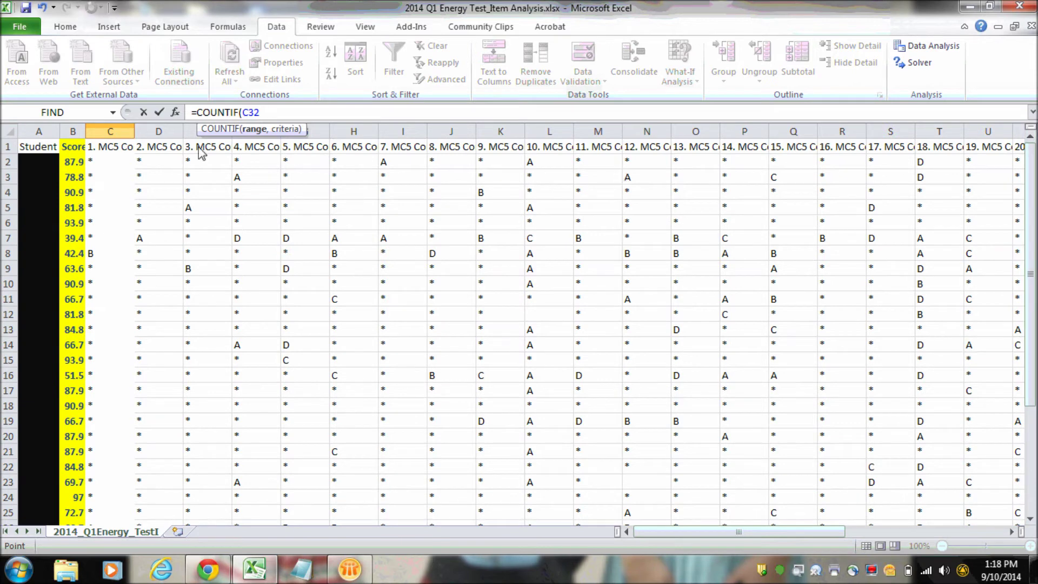
left_click(126, 166, "shift")
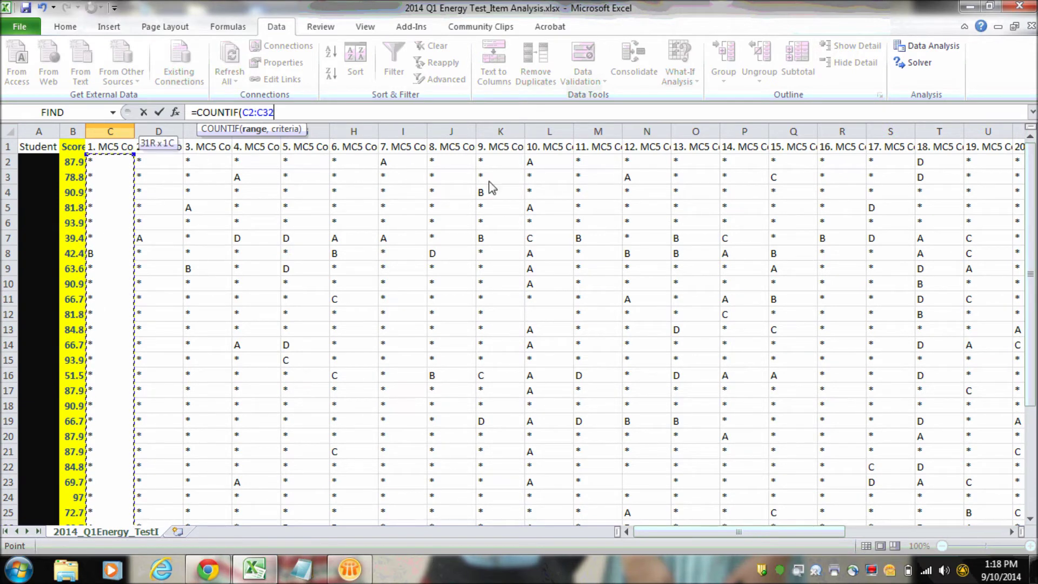
scroll(982, 227, "down", 3)
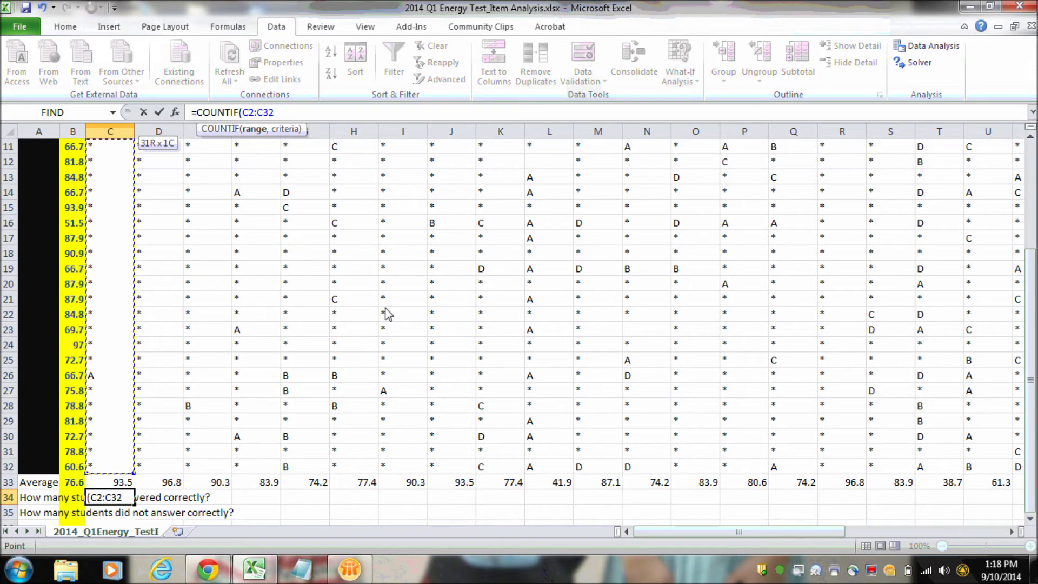
type(",")
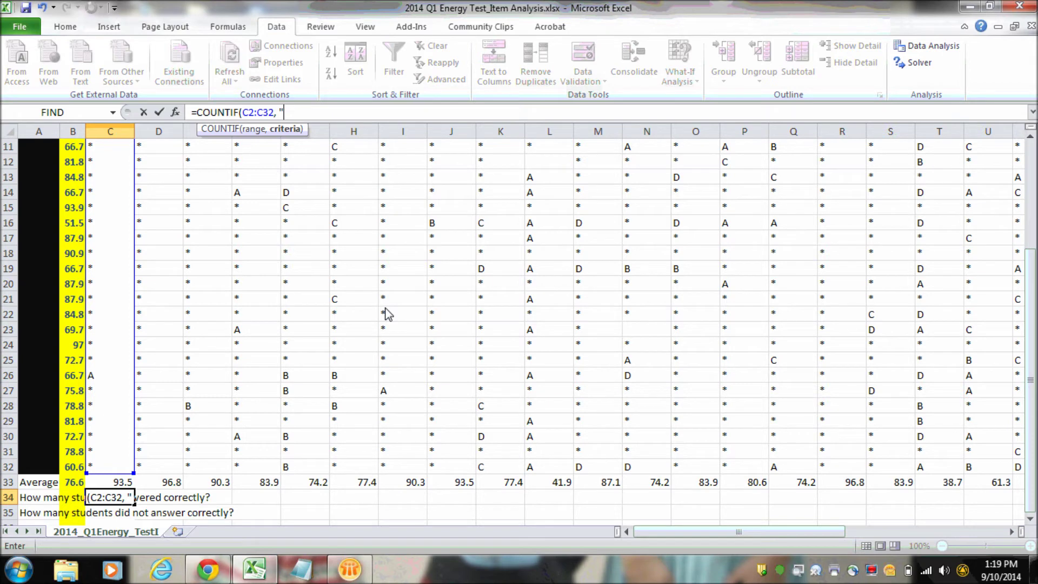
type("*")
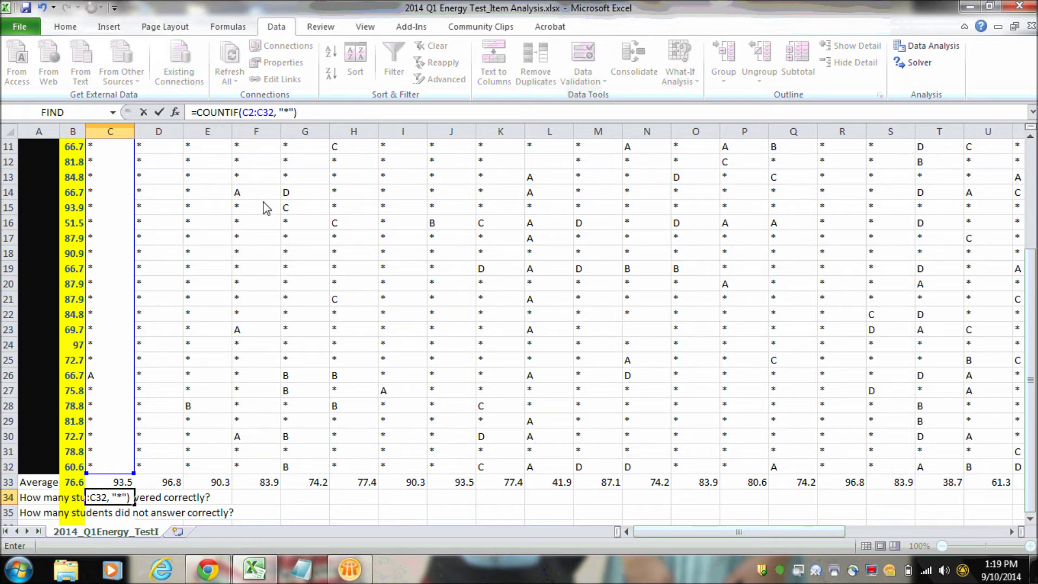
key("Return")
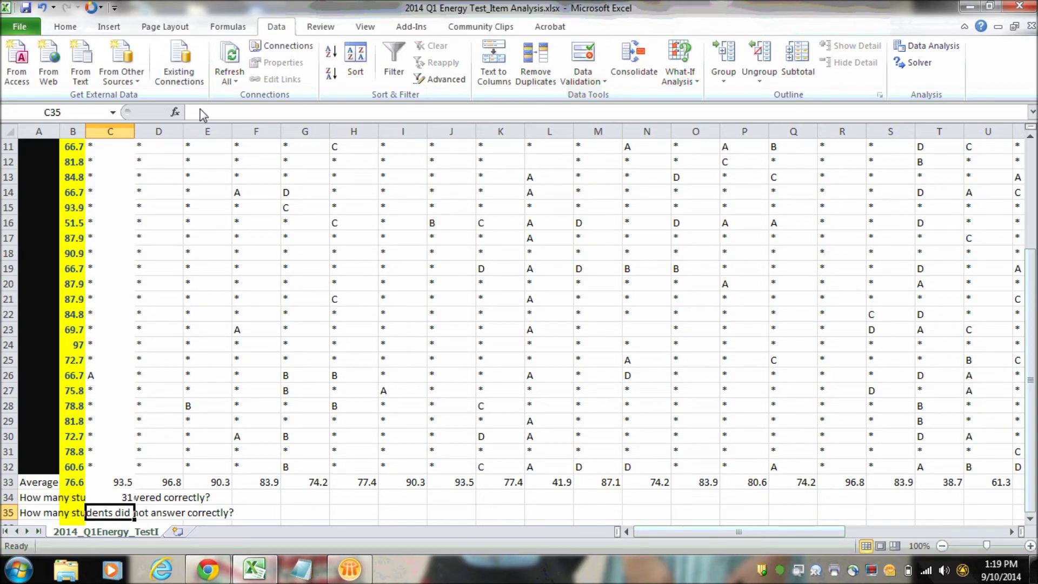
Step: Check C34's formula against the responses above it and change its criterion to "~*" so only literal asterisks are counted
left_click(123, 501)
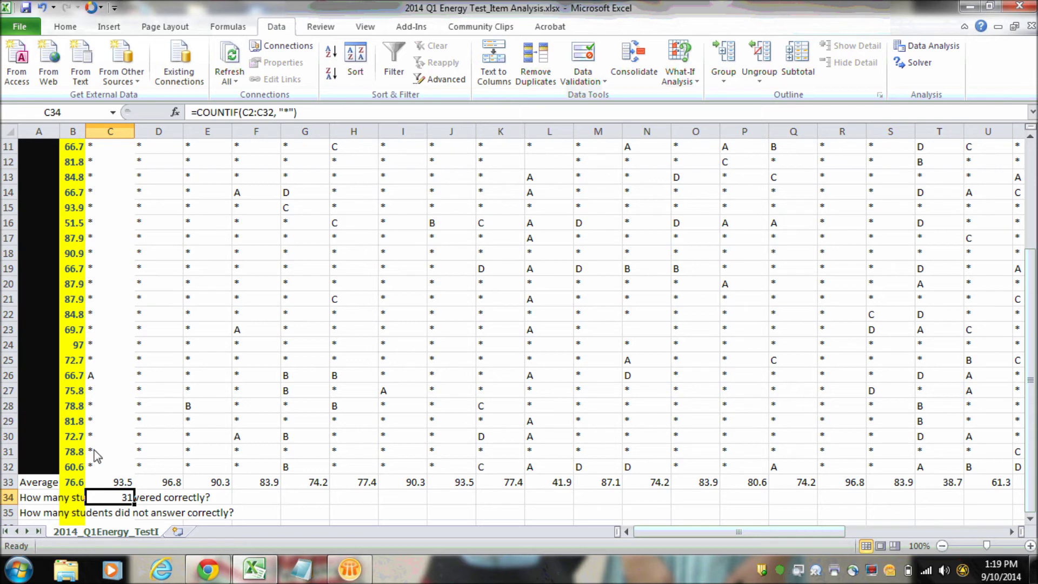
left_click_drag(1031, 379, 1031, 274)
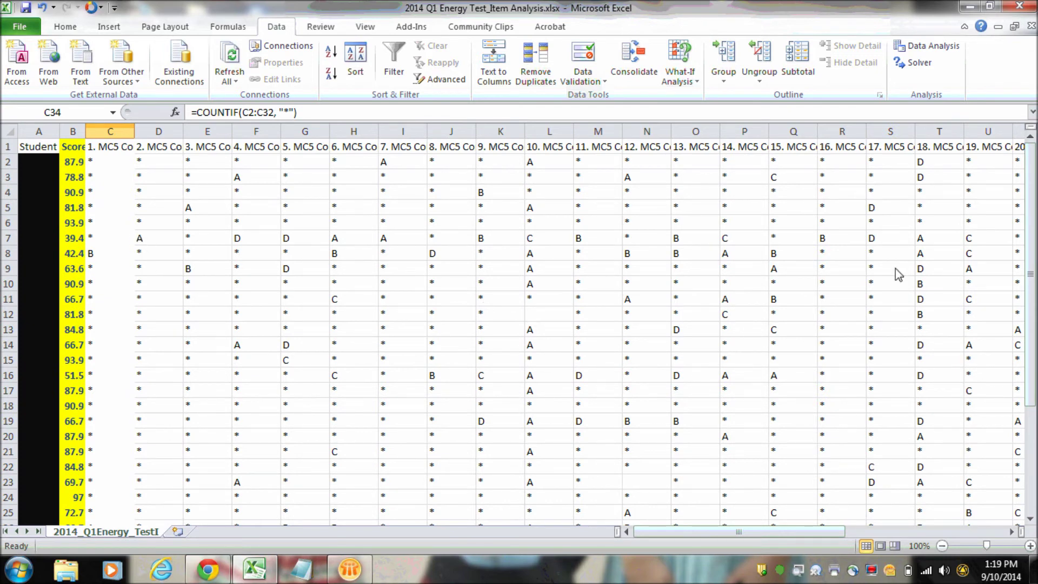
left_click_drag(1033, 279, 1033, 379)
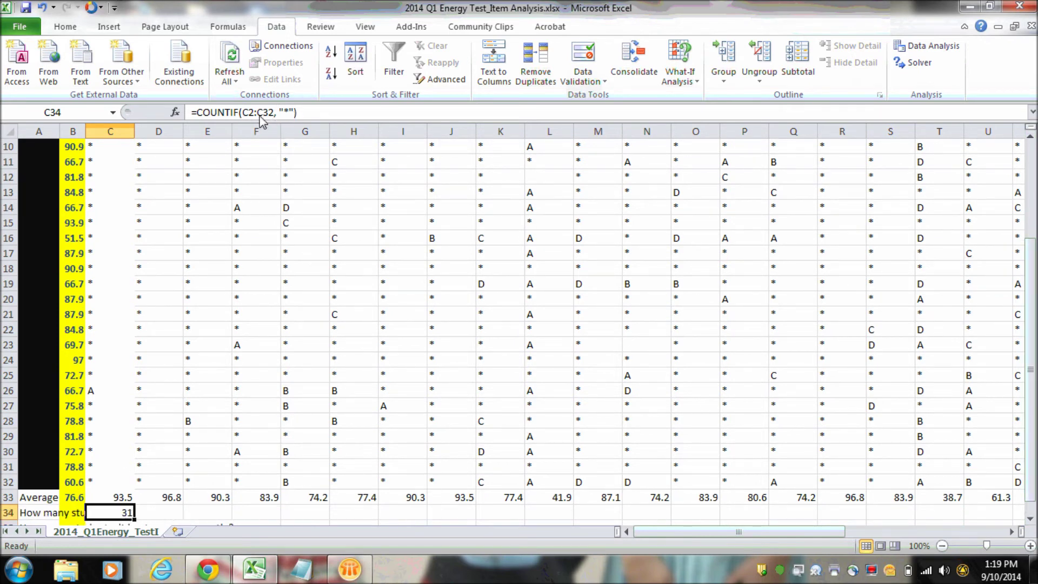
left_click(285, 112)
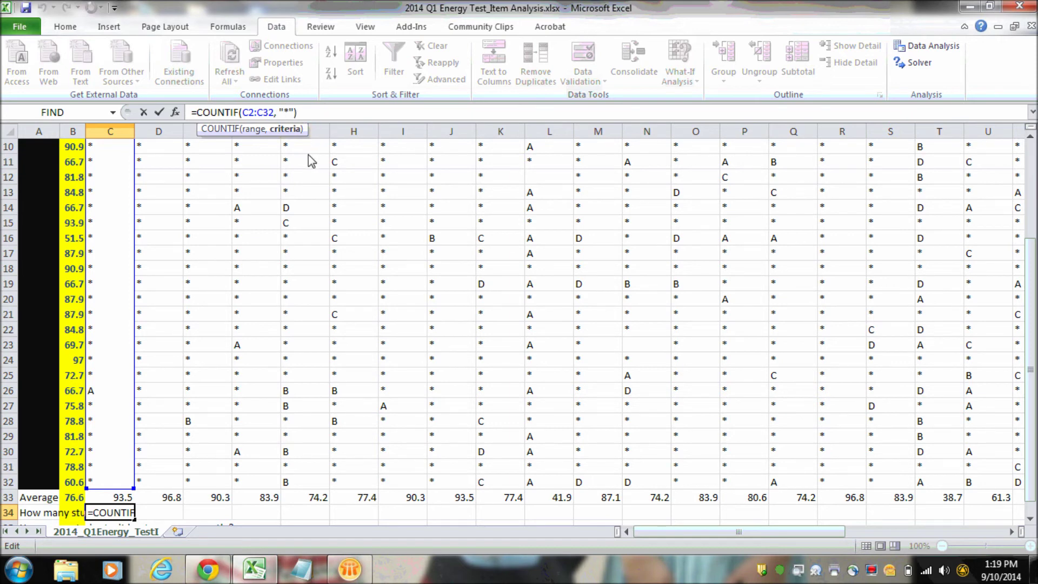
type("~")
key("Return")
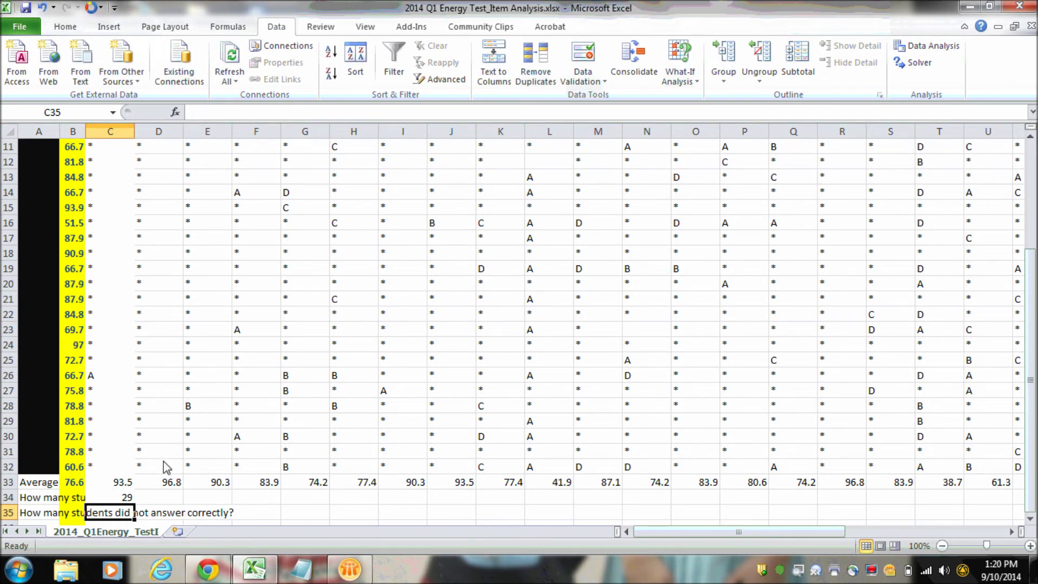
Step: Fill the COUNTIF formula from C34 across row 34 through column W
left_click(129, 498)
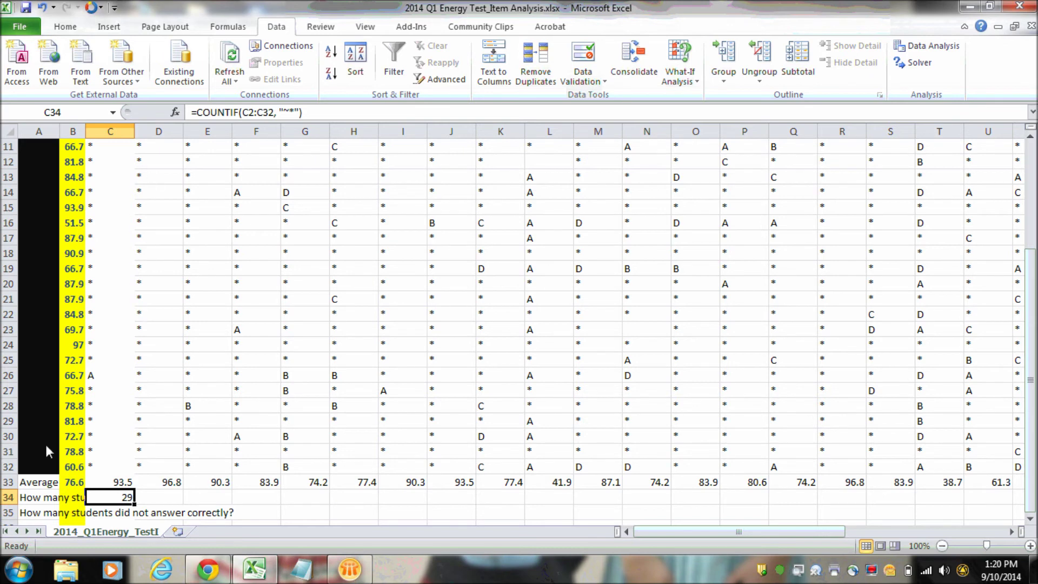
left_click_drag(1032, 423, 1030, 426)
left_click_drag(134, 507, 919, 506)
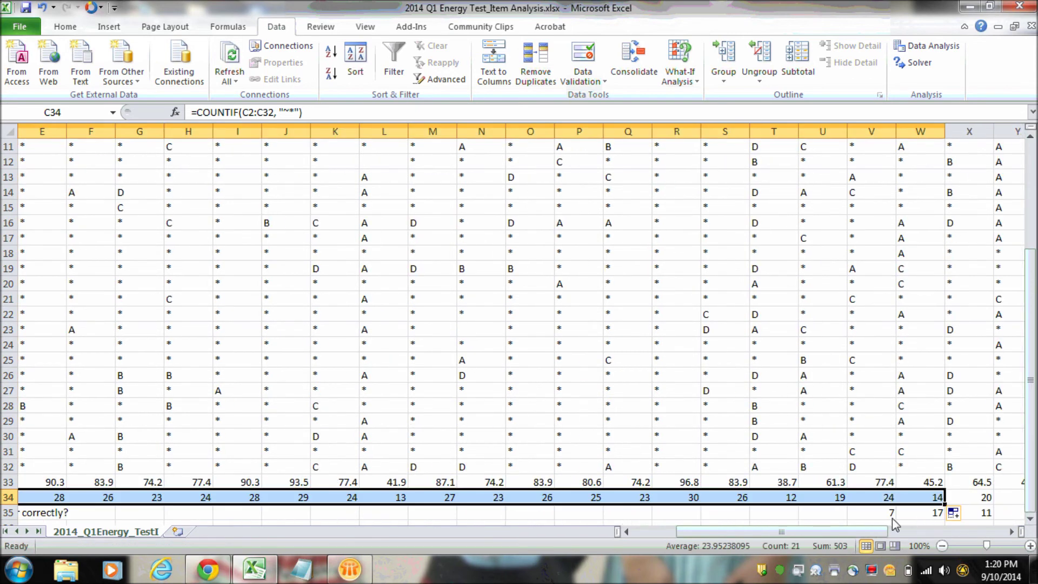
left_click_drag(673, 535, 647, 533)
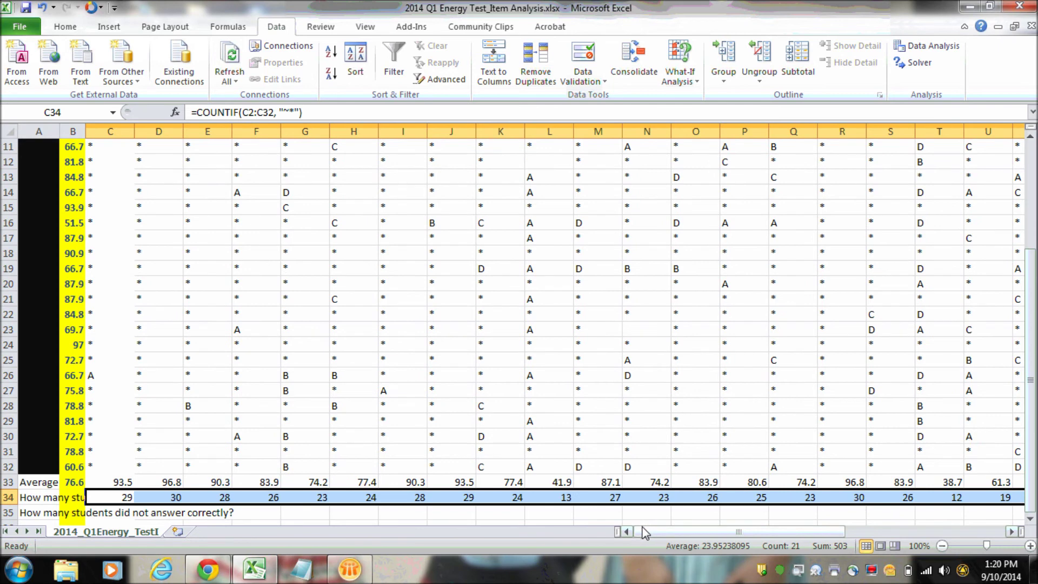
Step: Enter =31-C34 in cell C35 to calculate how many students did not answer question 1 correctly
left_click(109, 514)
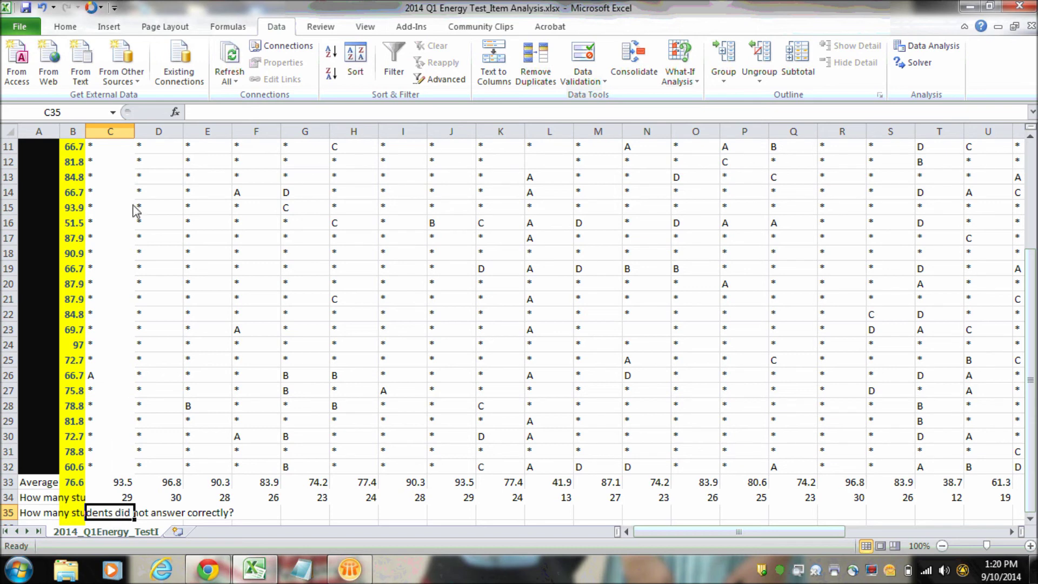
left_click(209, 112)
type("=")
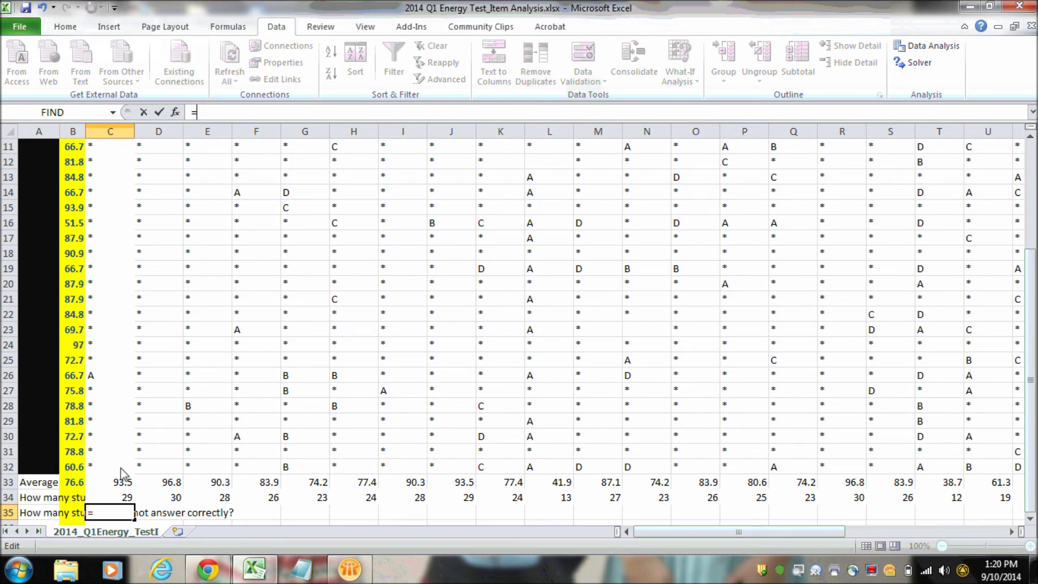
left_click_drag(1031, 448, 1032, 433)
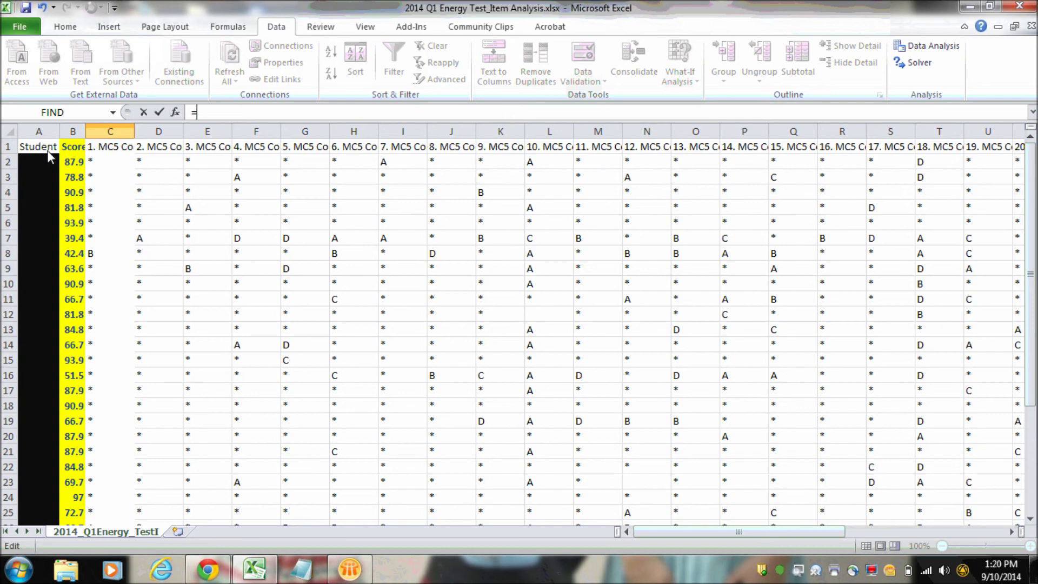
left_click_drag(1030, 235, 1031, 296)
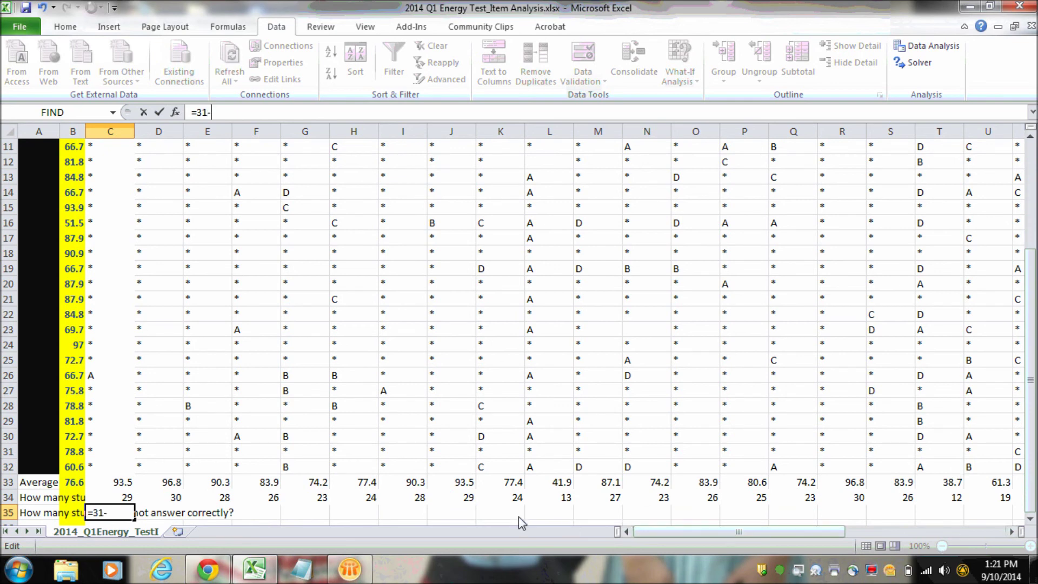
left_click(110, 502)
key("Return")
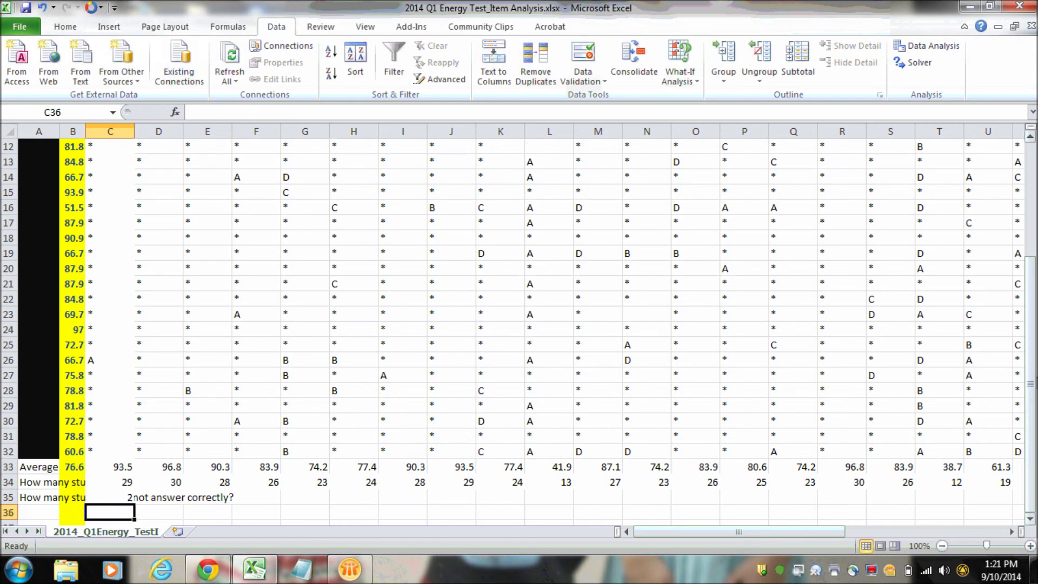
Step: Fill the subtraction formula from C35 across row 35 through column U and check the copied formula in F35
left_click_drag(1036, 383, 1036, 383)
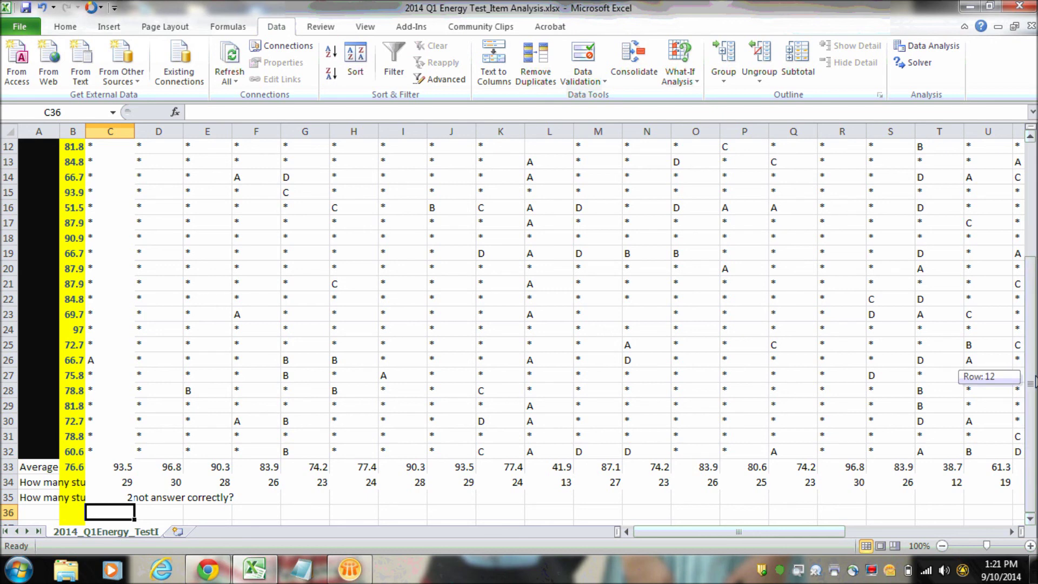
left_click_drag(1035, 383, 1036, 158)
left_click_drag(1034, 373, 1034, 500)
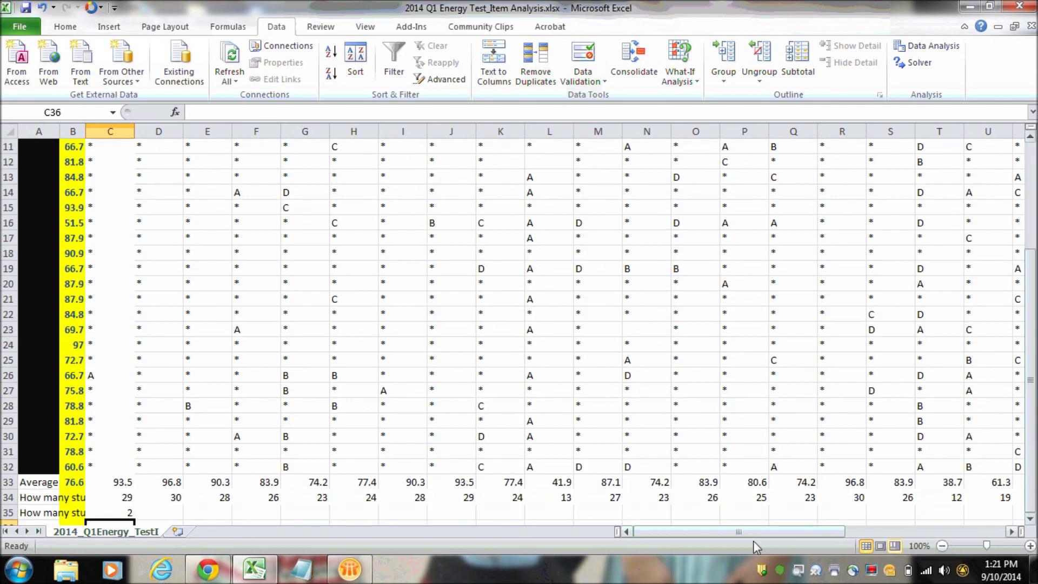
left_click(119, 516)
left_click_drag(133, 521, 1007, 494)
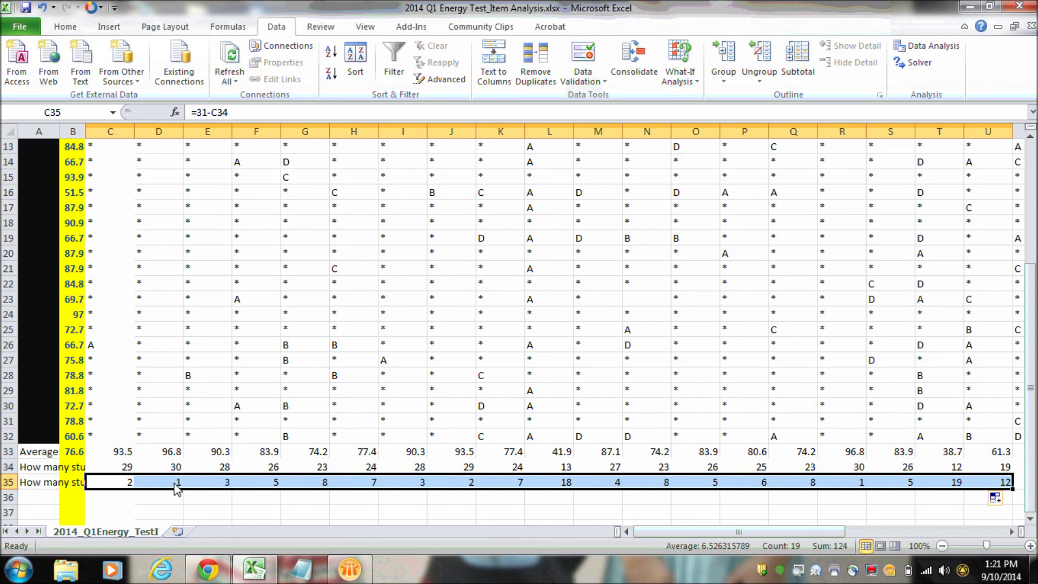
left_click(267, 484)
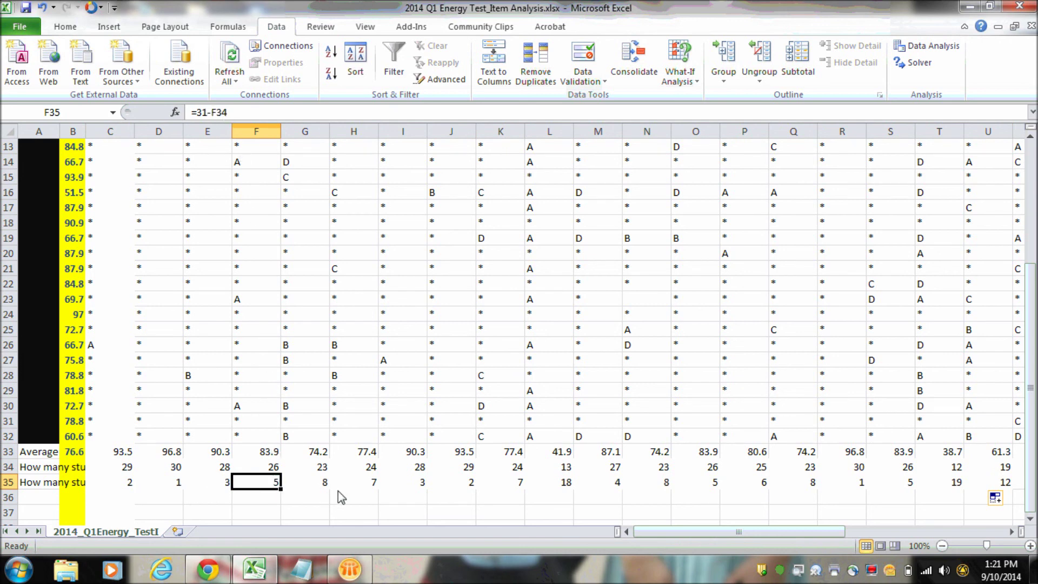
left_click_drag(1031, 465, 1031, 445)
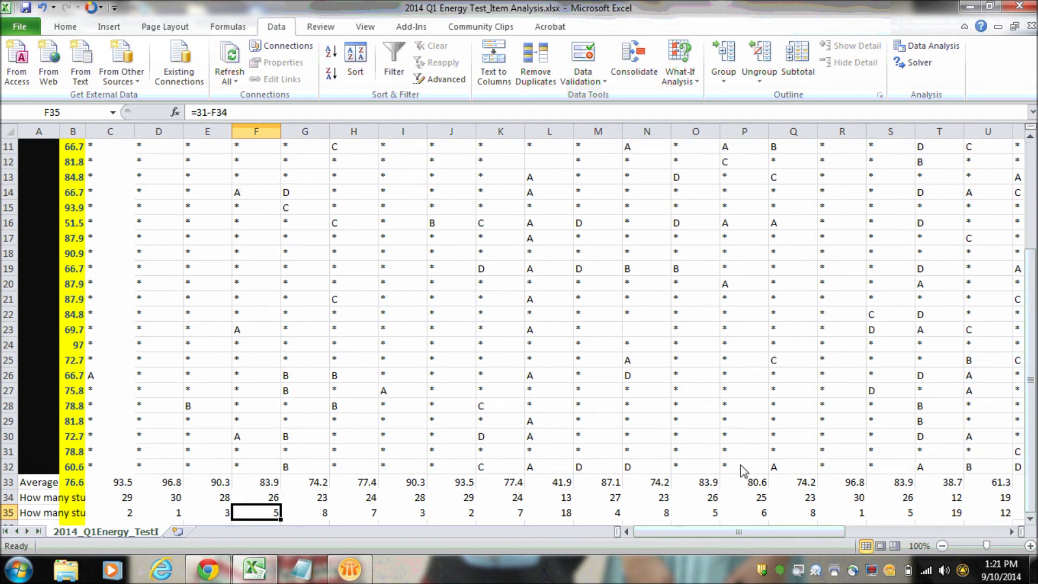